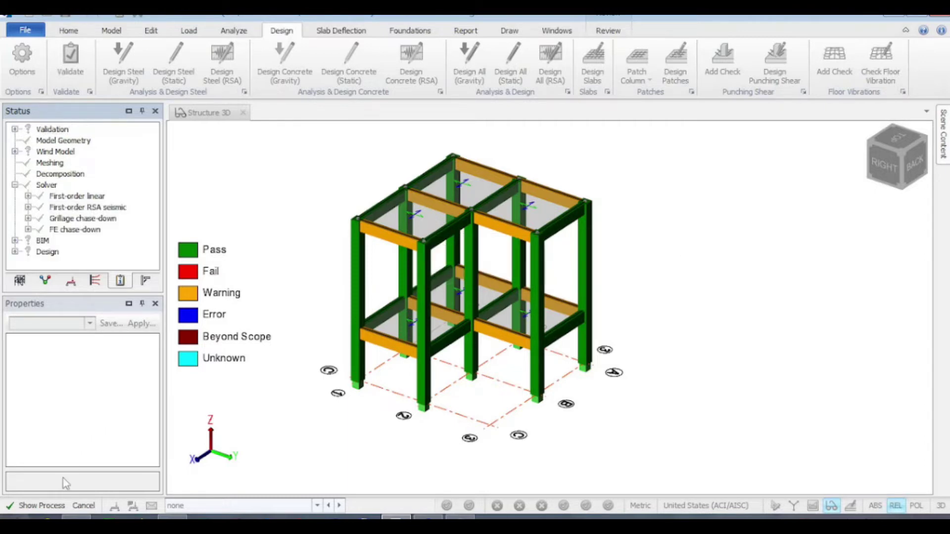
Open the tabular design data for the analysed concrete structure.
middle_click_drag(634, 254, 583, 257)
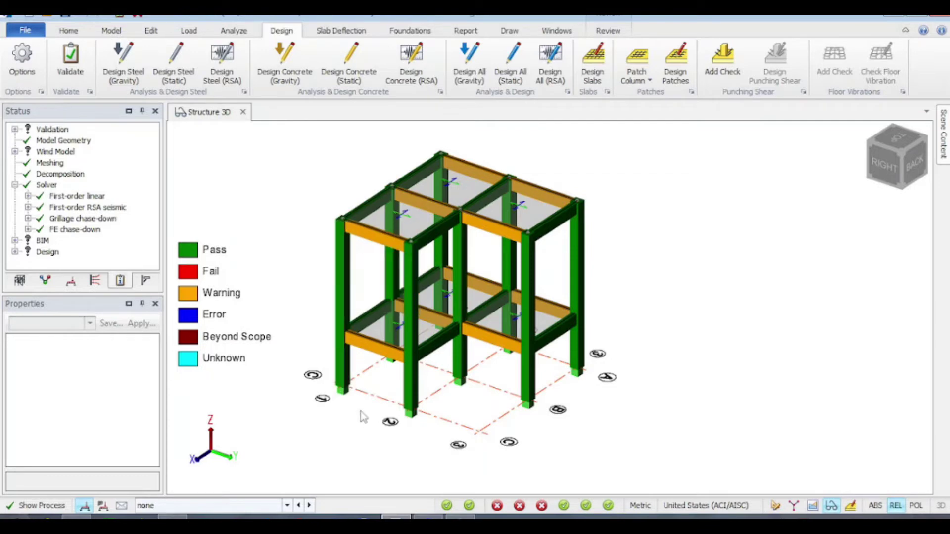
mouse_move(453, 233)
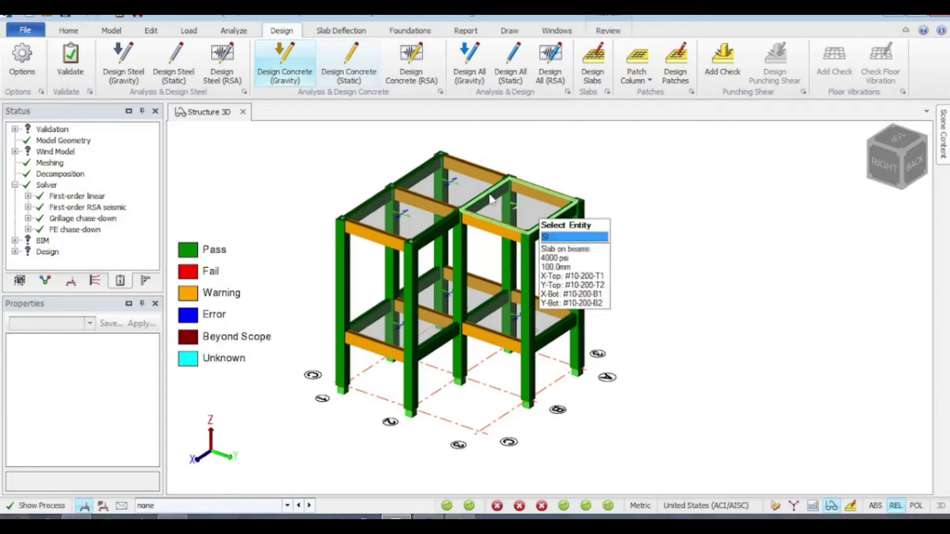
left_click(608, 31)
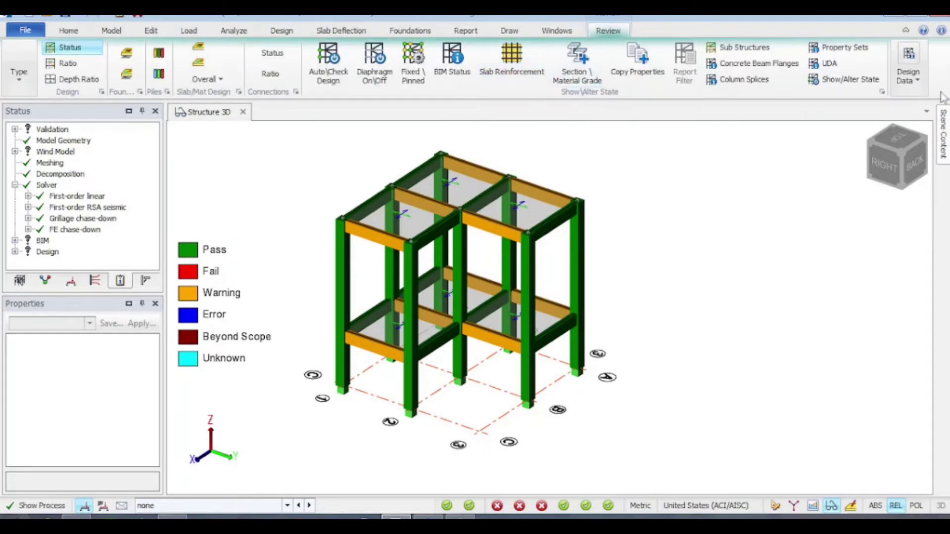
left_click(912, 84)
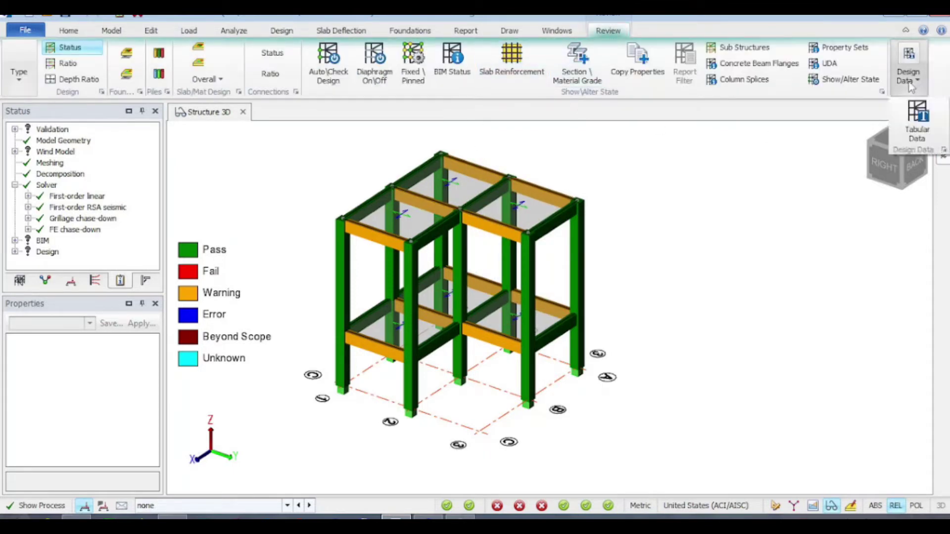
left_click(916, 116)
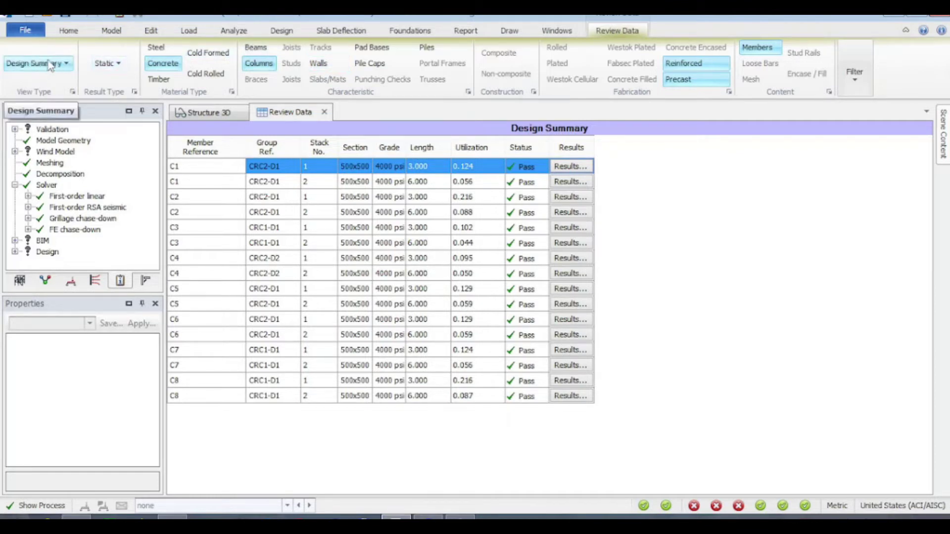
Show the RSA design summary for the reinforced concrete beams.
left_click(121, 64)
left_click(123, 94)
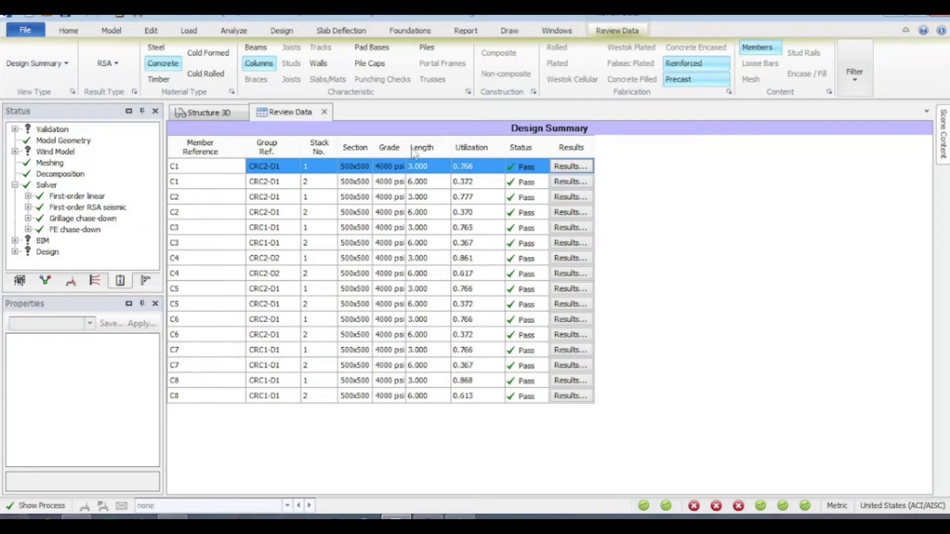
left_click(256, 47)
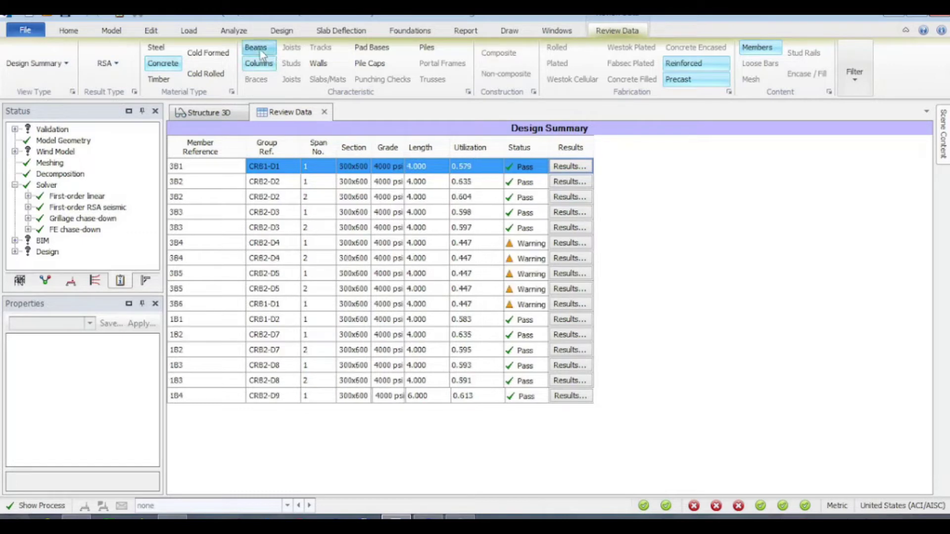
Open the interactive design of beam 3B1 and examine its stirrups and longitudinal bar checks.
left_click(579, 167)
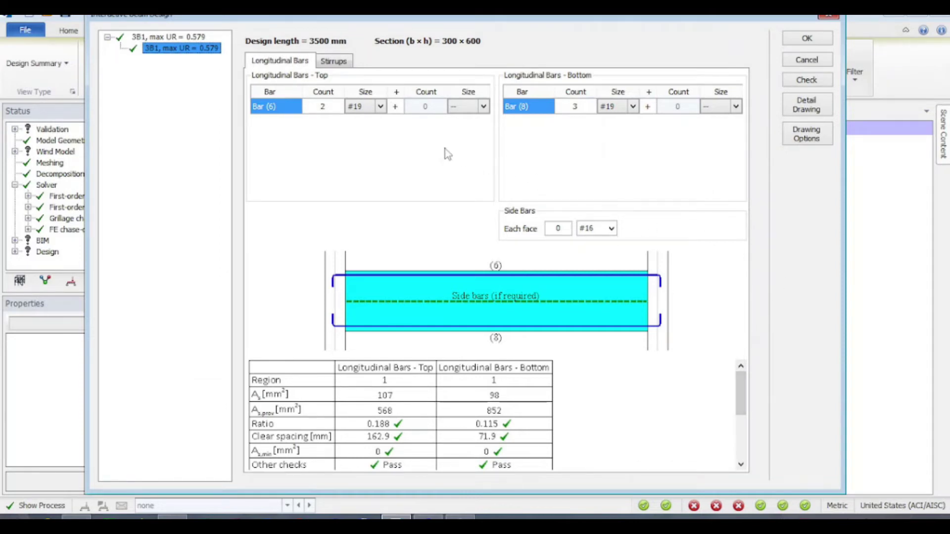
left_click(331, 62)
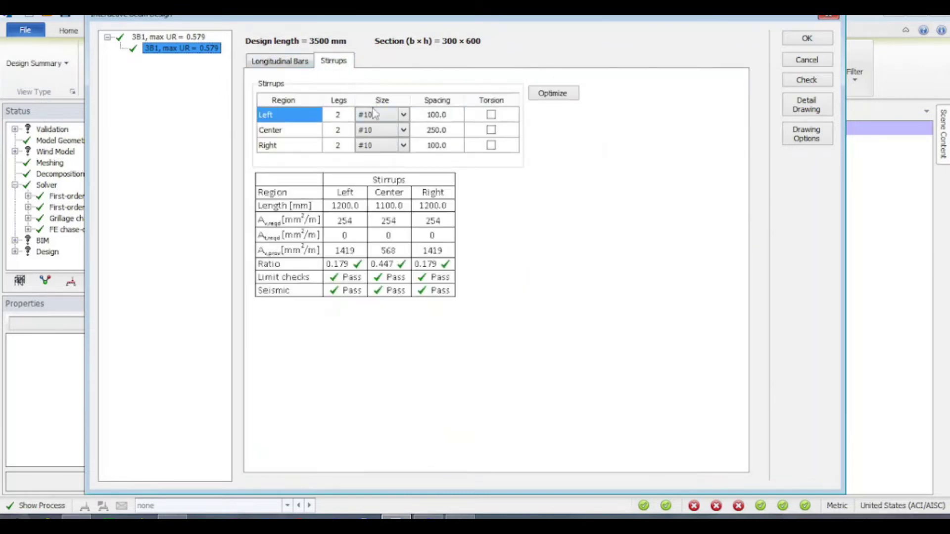
left_click(278, 61)
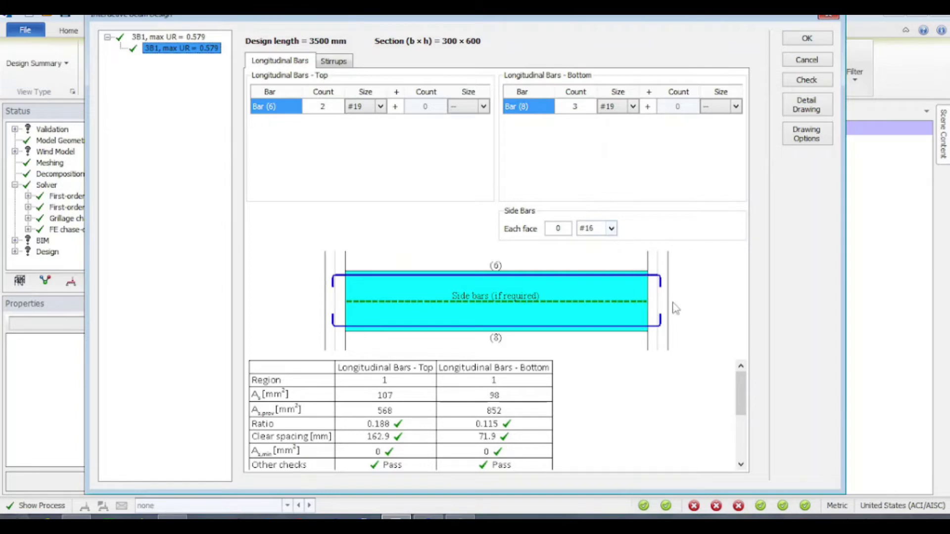
mouse_move(738, 382)
left_mouse_down()
mouse_move(737, 405)
mouse_move(737, 386)
left_mouse_up()
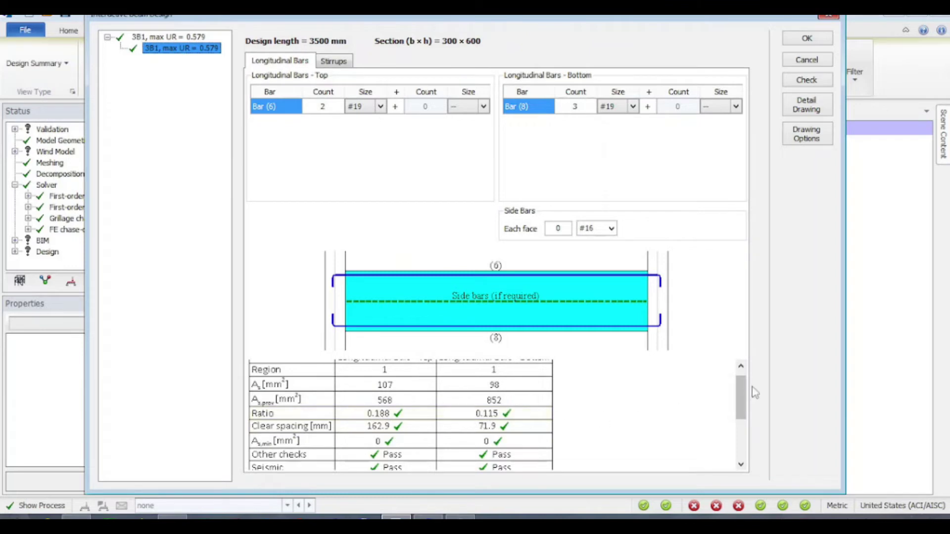
scroll(741, 386, "up", 1)
left_click_drag(740, 385, 740, 384)
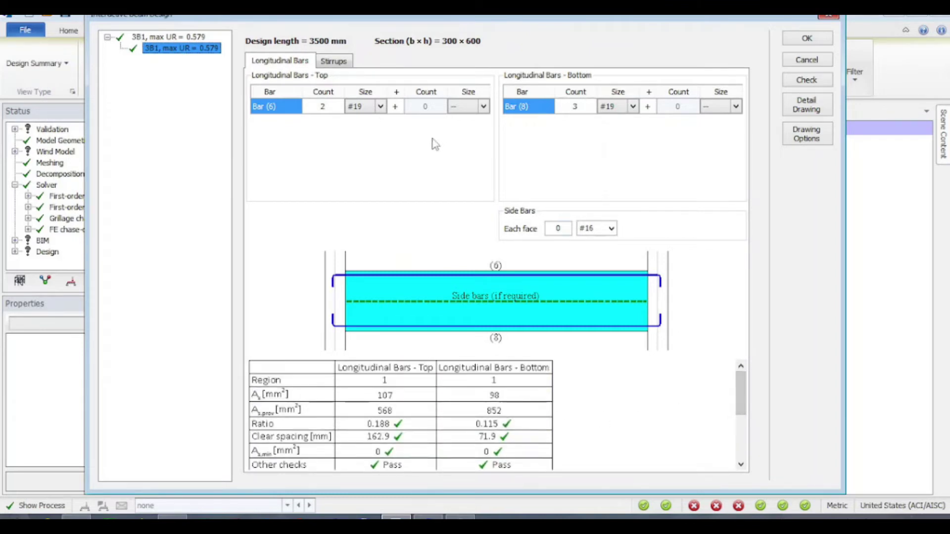
Try a count of 3 for beam 3B1's top longitudinal bars and restore it to 2.
left_click(326, 107)
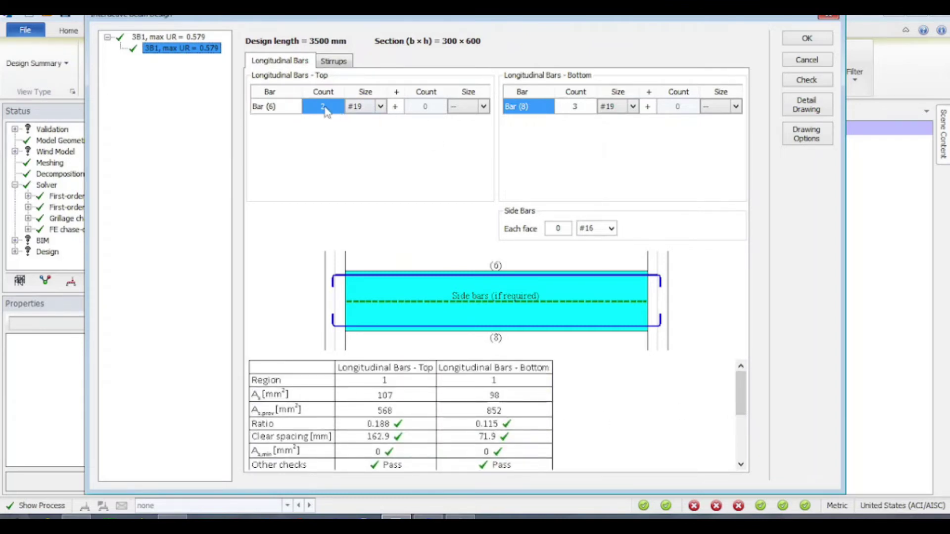
type("3")
mouse_move(739, 381)
left_mouse_down()
mouse_move(739, 431)
mouse_move(739, 389)
mouse_move(746, 417)
mouse_move(742, 395)
left_mouse_up()
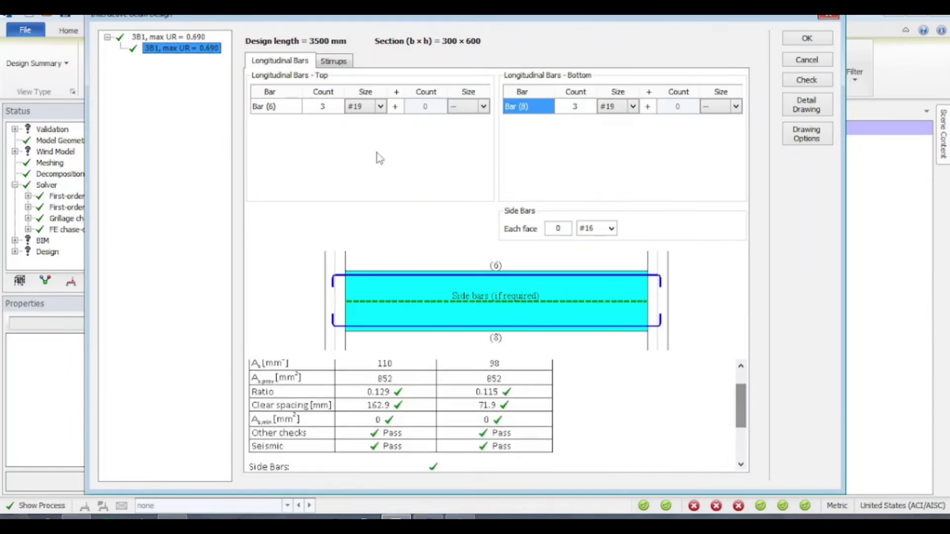
left_click(332, 108)
type("2")
Set beam 3B1's bottom longitudinal bar count to 2 and review the reinforcement, side bar and cover checks.
left_click(575, 106)
type("2")
mouse_move(740, 395)
left_mouse_down()
mouse_move(740, 387)
mouse_move(751, 435)
mouse_move(755, 395)
mouse_move(742, 385)
left_mouse_up()
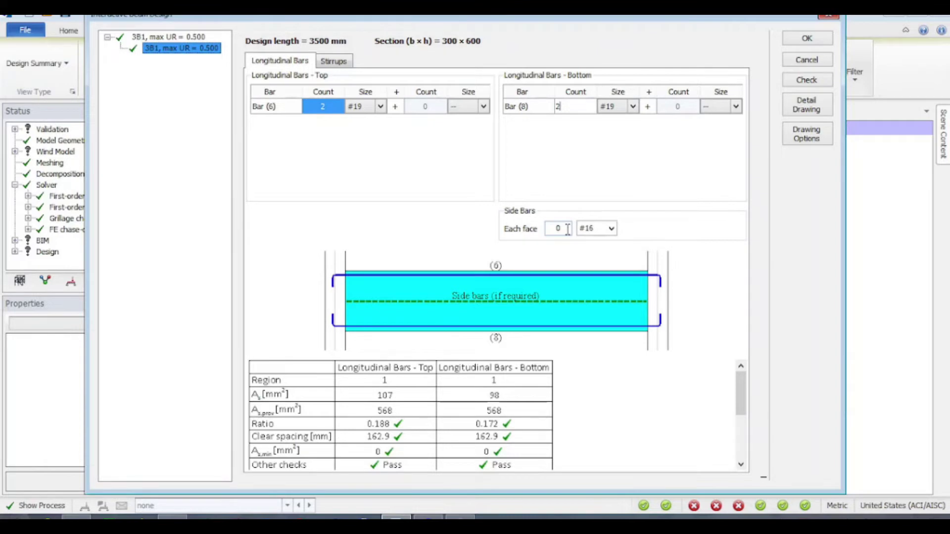
left_click_drag(742, 390, 746, 390)
scroll(737, 386, "down", 3)
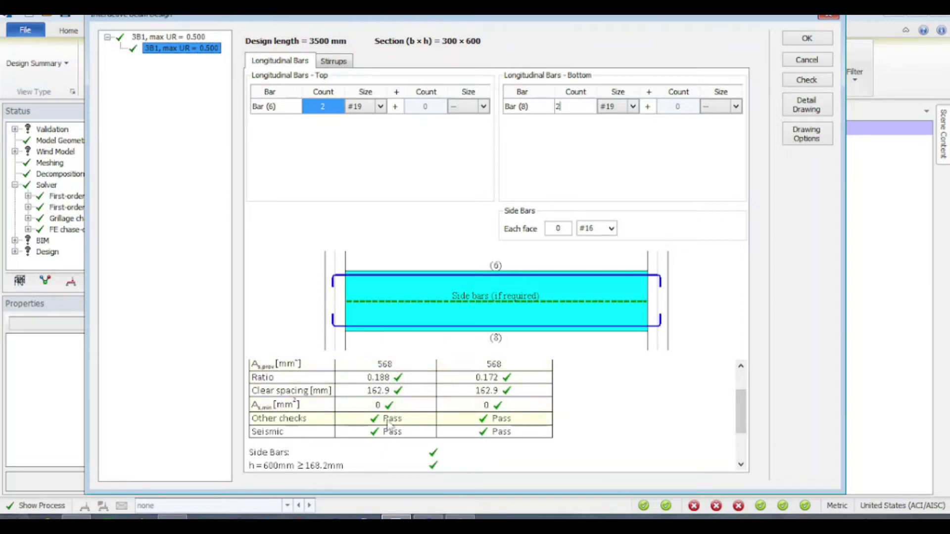
left_click_drag(744, 409, 745, 434)
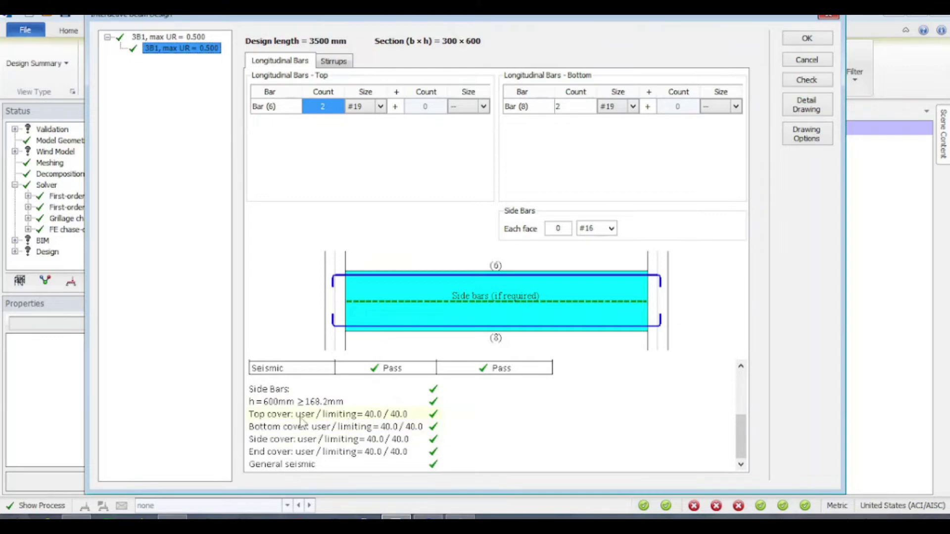
Run the detailed check of beam 3B1 and examine its bending and shear design summaries, including the seismic ones.
left_click(334, 61)
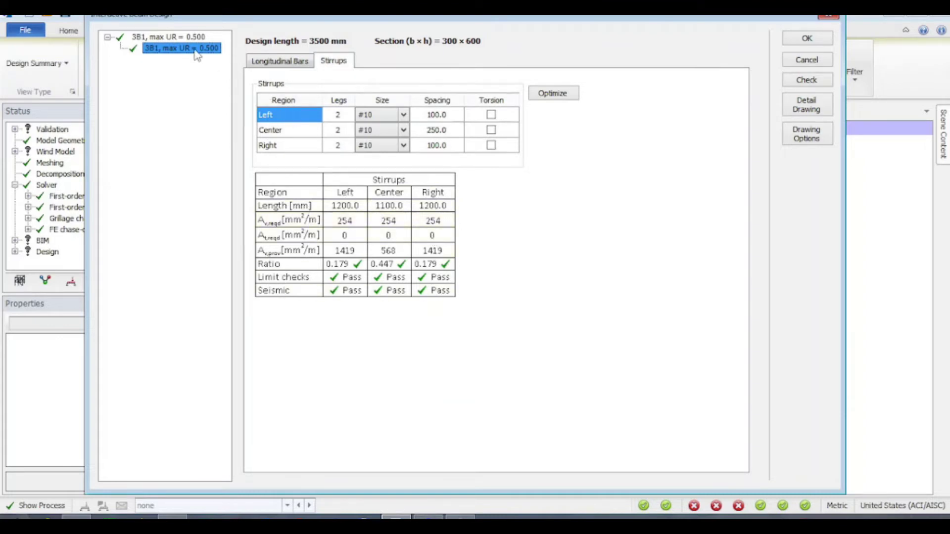
left_click(803, 81)
double_click(94, 122)
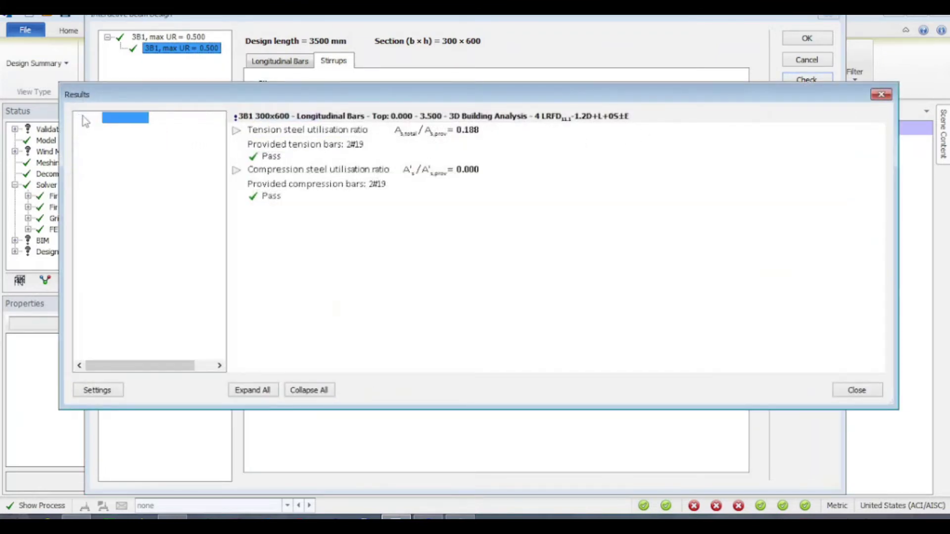
left_click(149, 129)
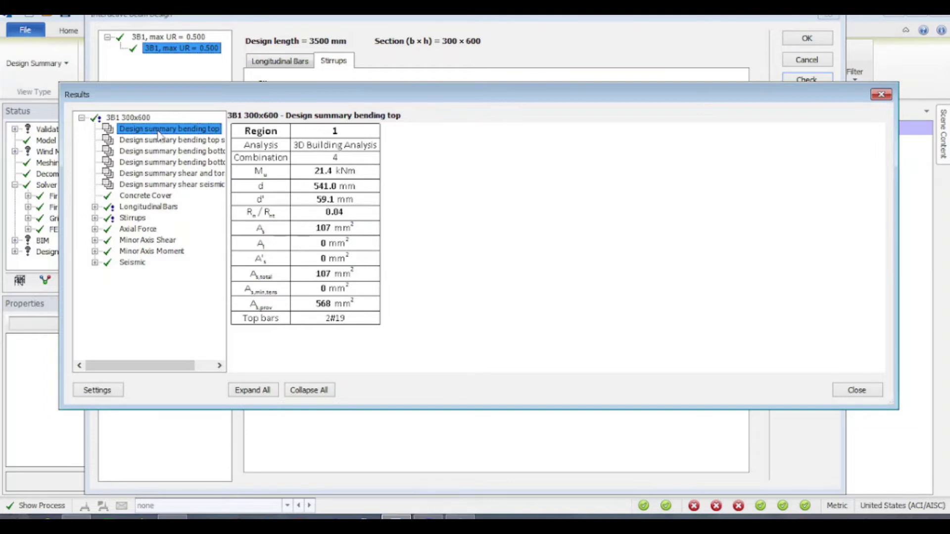
left_click(166, 140)
left_click(173, 152)
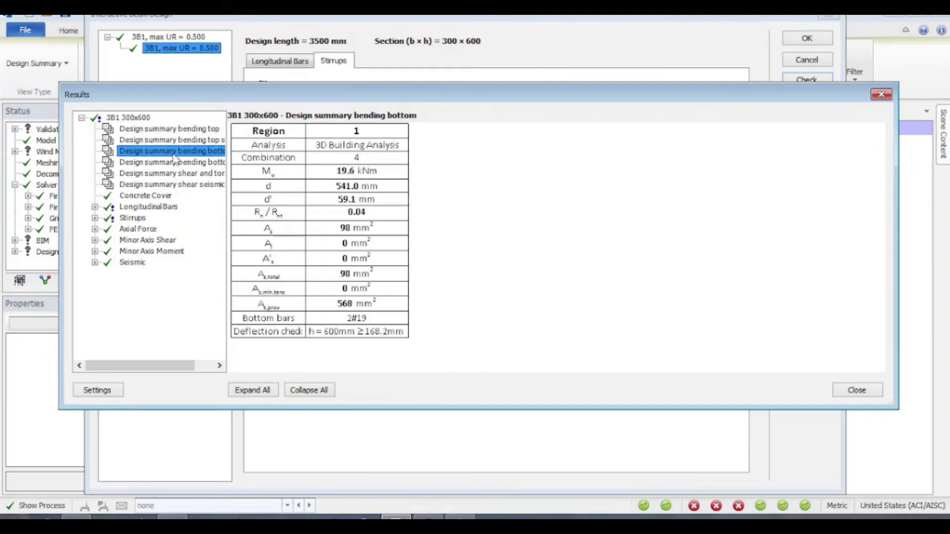
left_click(177, 174)
left_click(187, 185)
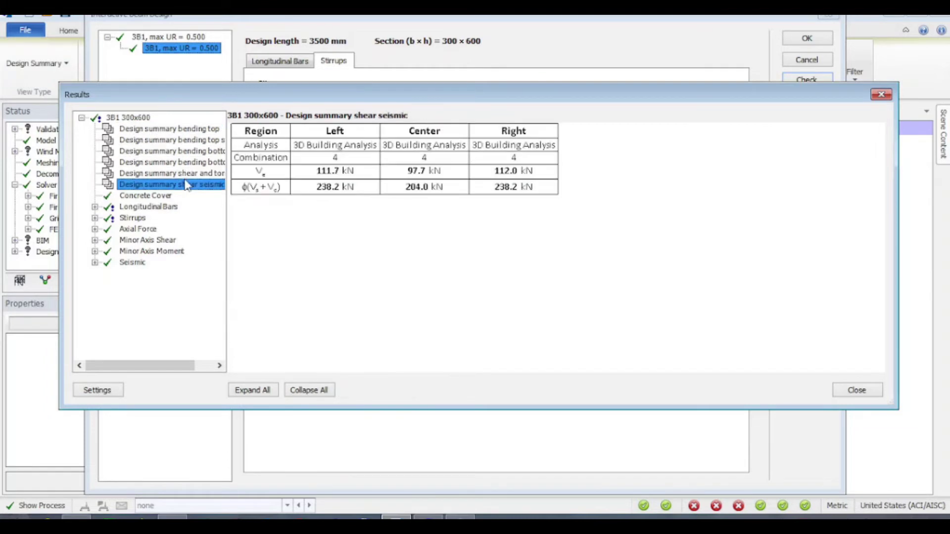
left_click(174, 142)
left_click(171, 129)
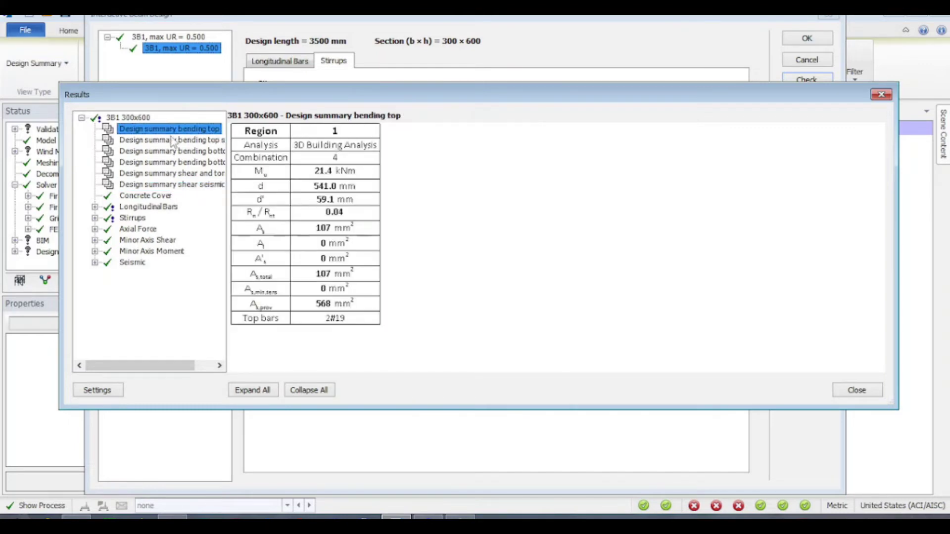
left_click(172, 141)
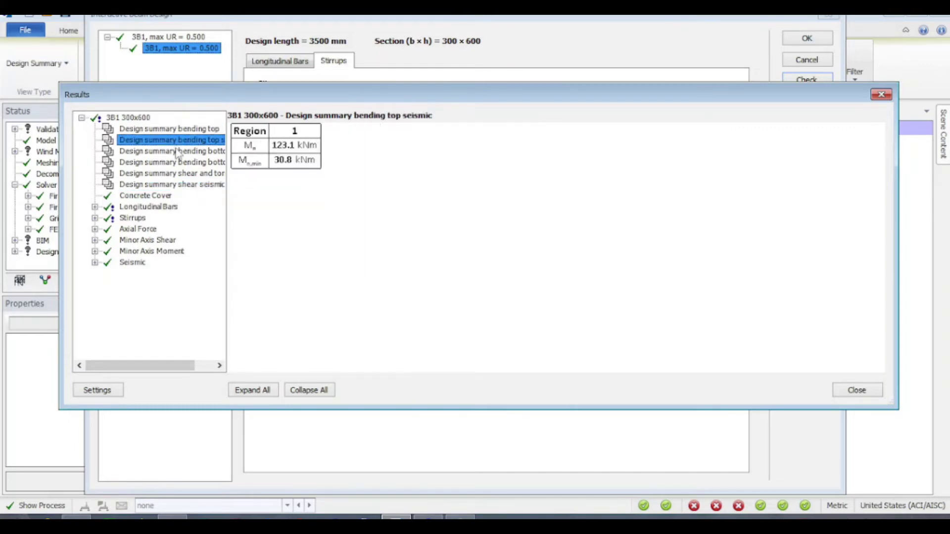
left_click(178, 151)
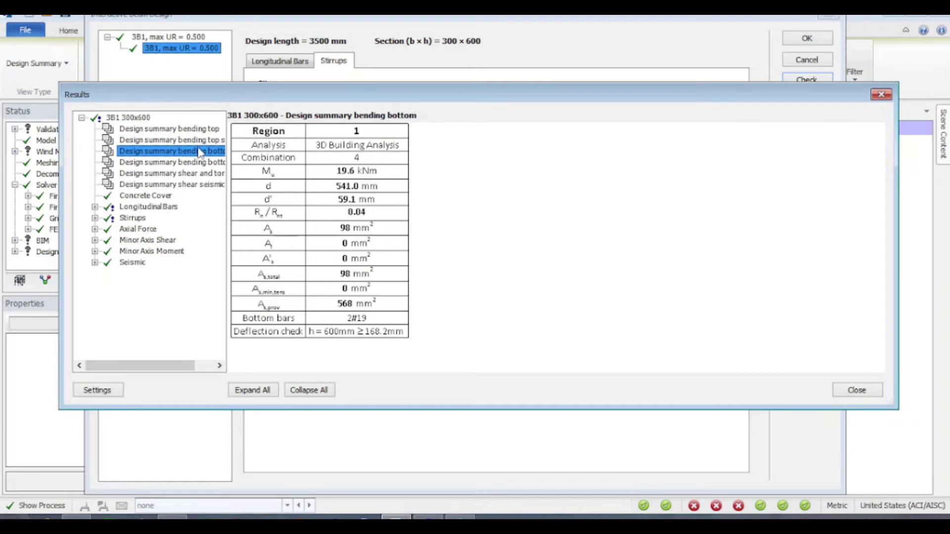
Examine the concrete cover check, expanding the limiting top, bottom and side face cover calculations.
left_click(145, 195)
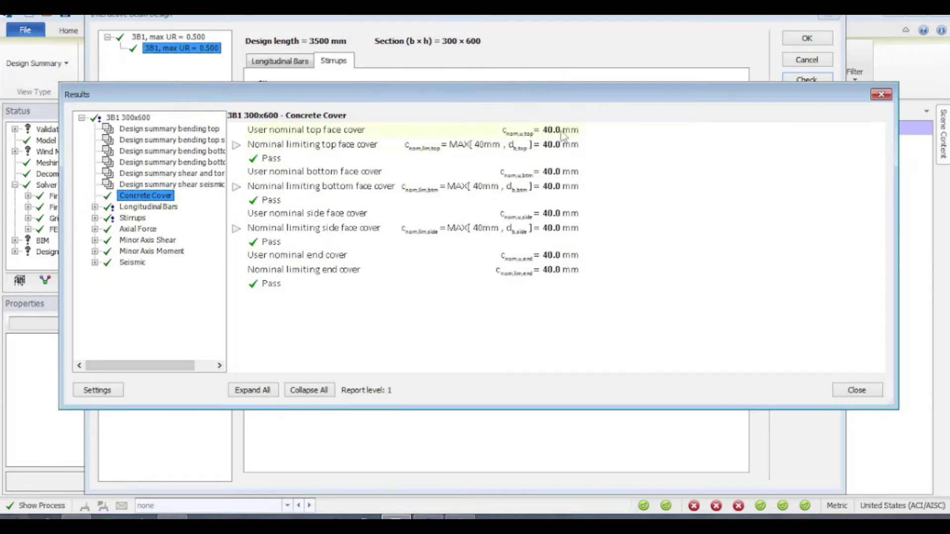
left_click(236, 144)
left_click(236, 201)
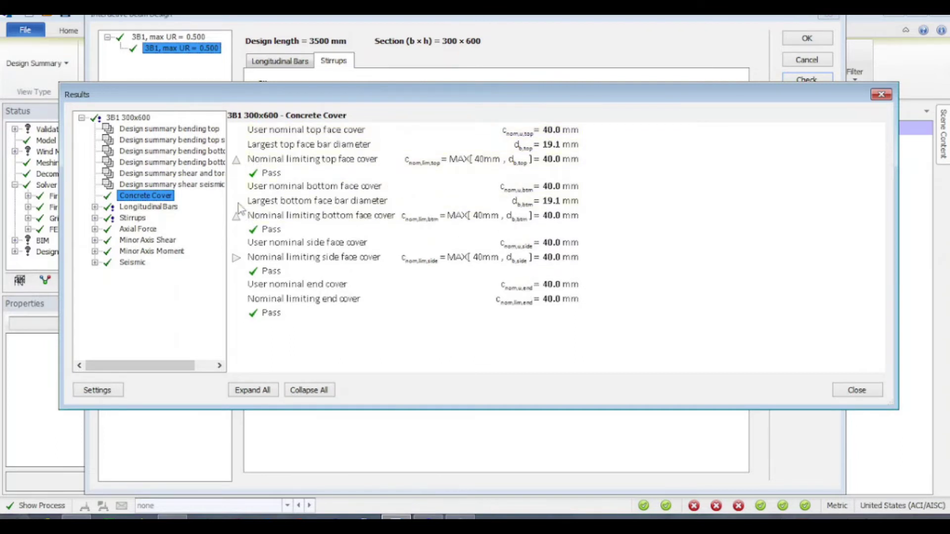
left_click(236, 257)
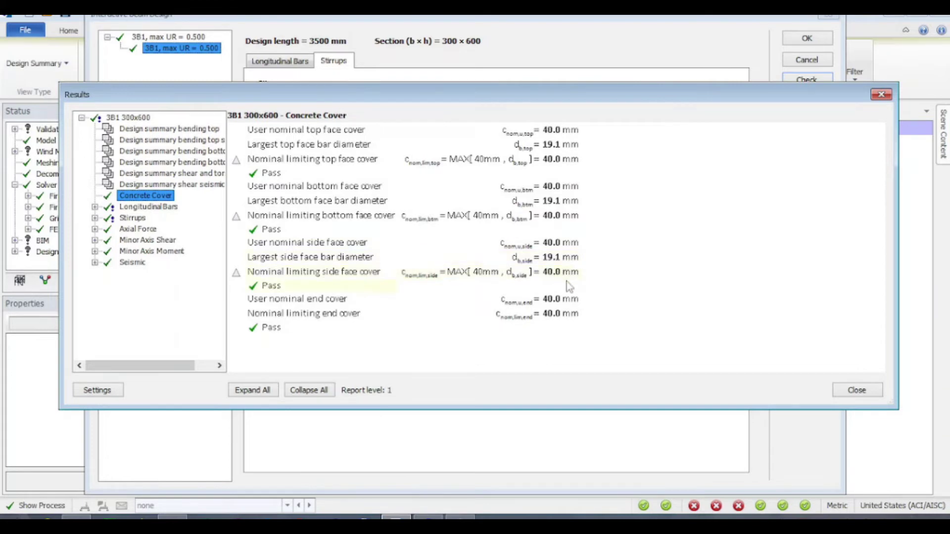
Examine the longitudinal bars check, expanding the tension and compression steel utilisation ratio calculations.
left_click(150, 207)
left_click(236, 131)
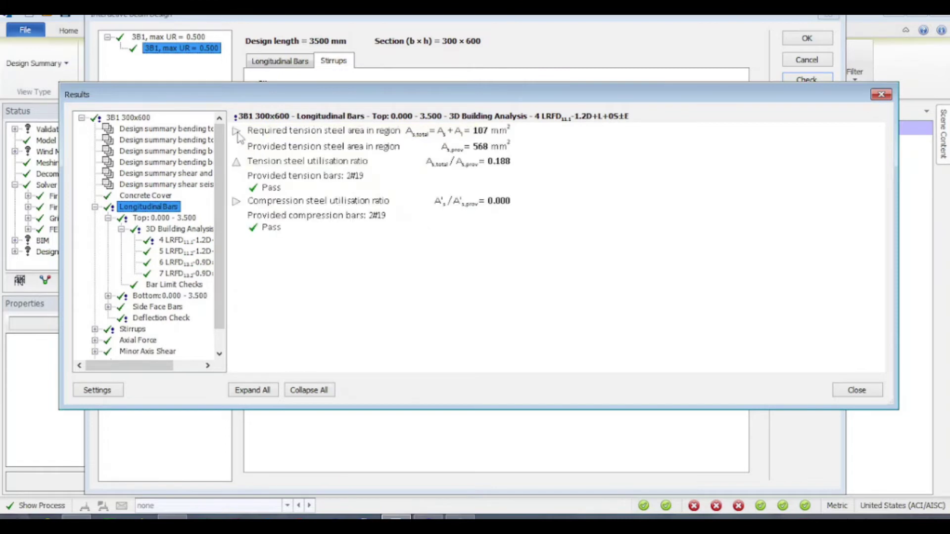
left_click(238, 172)
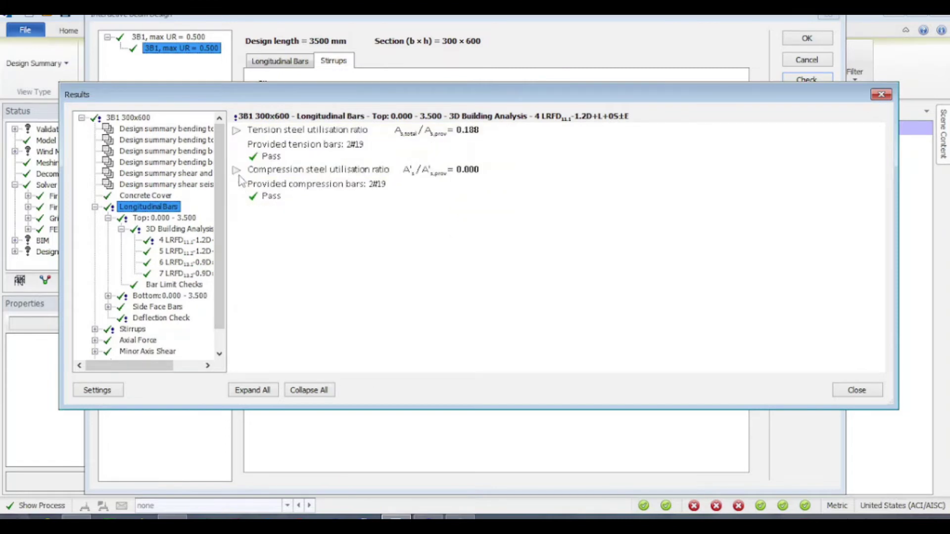
left_click(237, 172)
left_click(237, 131)
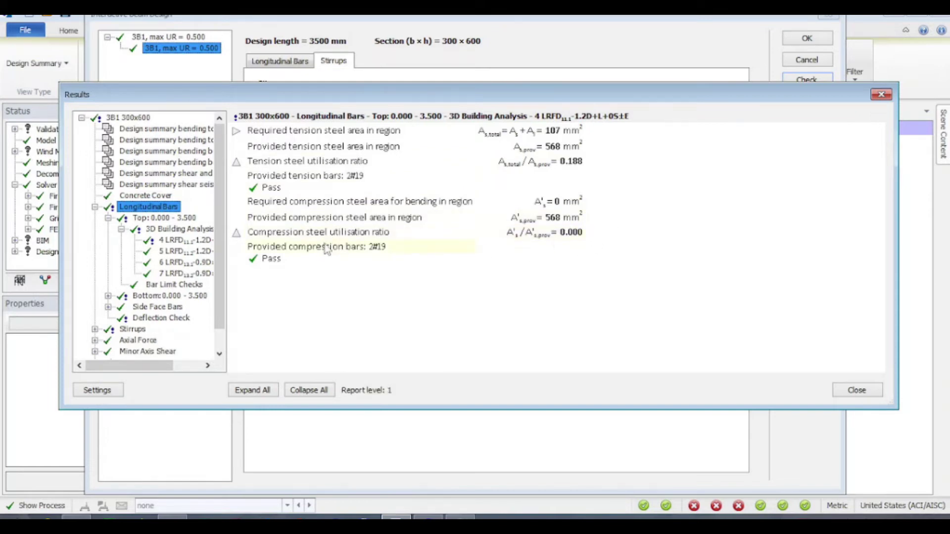
Review the top longitudinal bar results for load combinations 4 to 6 and the bar limit checks.
left_click(179, 219)
left_click(179, 229)
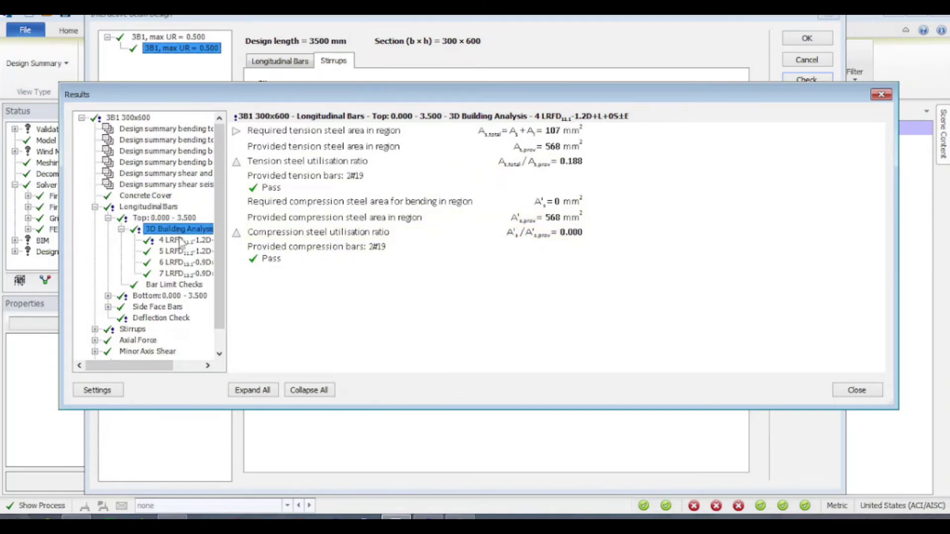
left_click(182, 240)
left_click(236, 132)
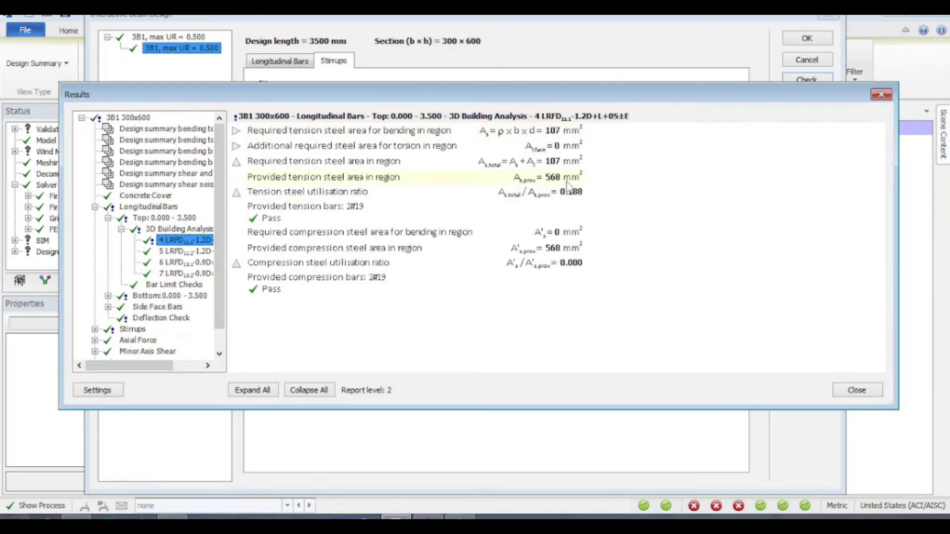
left_click(204, 251)
left_click(207, 262)
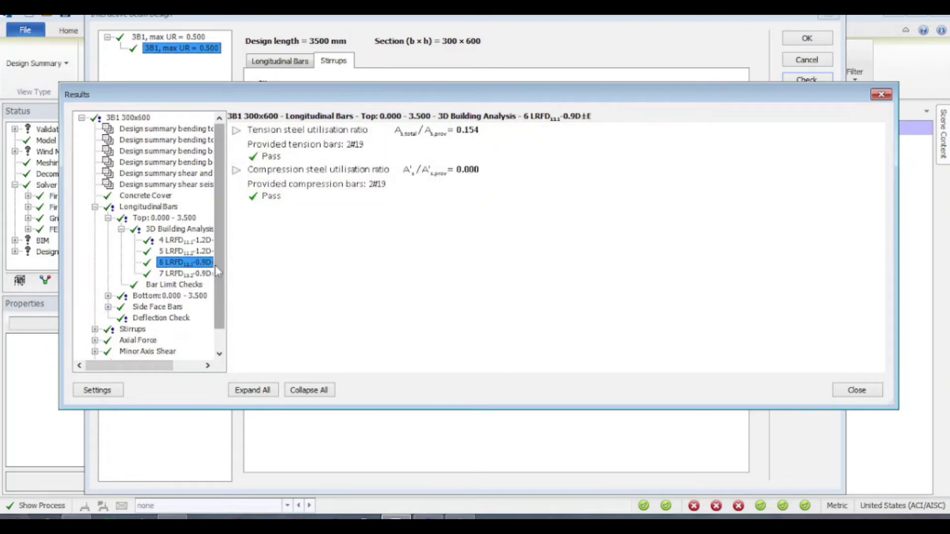
left_click(161, 286)
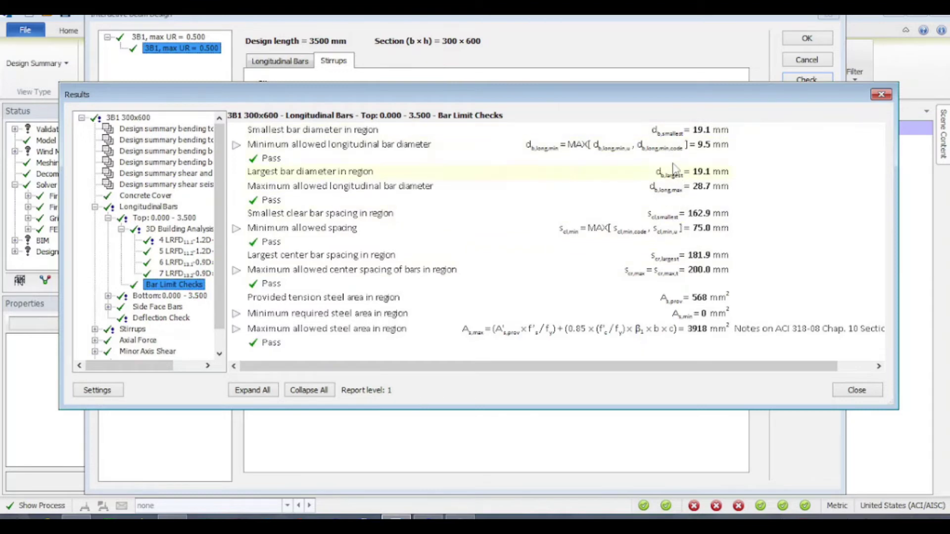
Review the bottom longitudinal bar results for load combination 4 and the bottom bar limit checks.
scroll(682, 240, "down", 1)
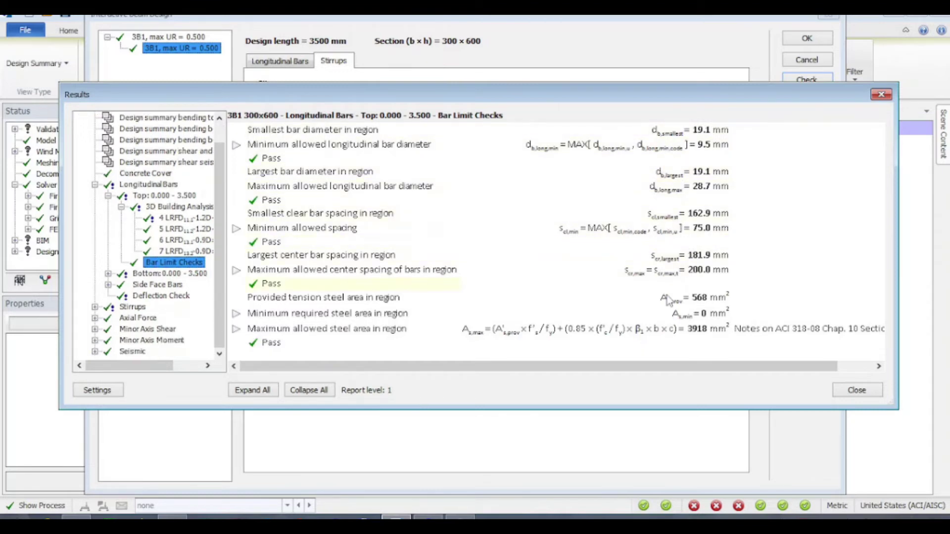
double_click(169, 273)
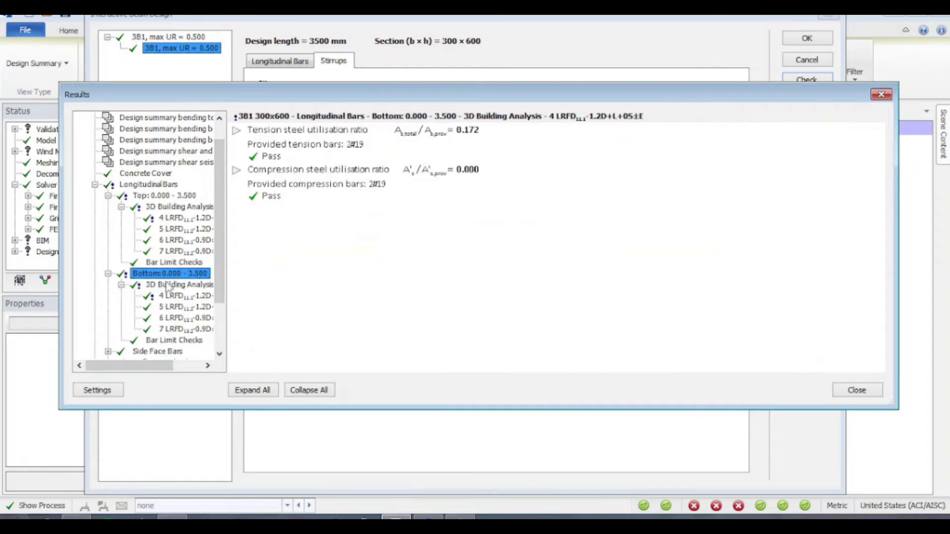
scroll(197, 297, "down", 1)
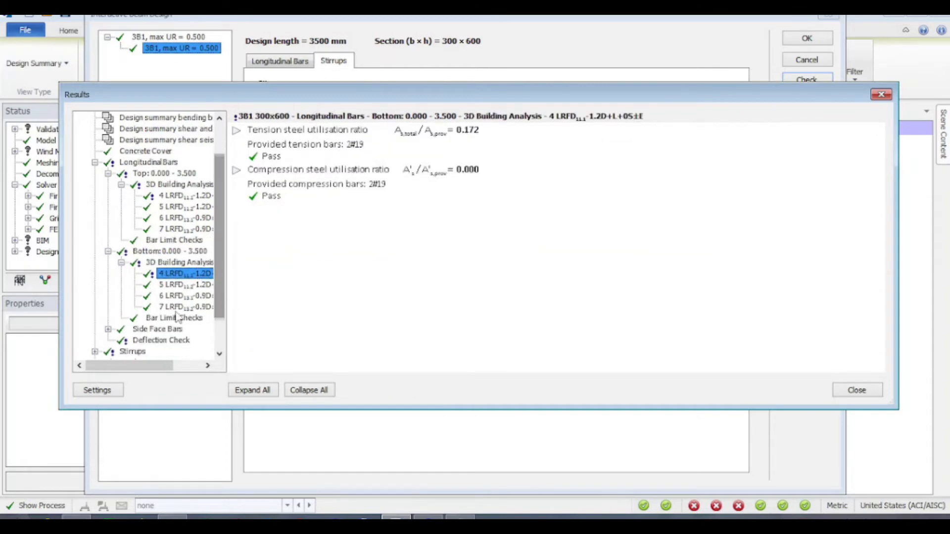
left_click(198, 319)
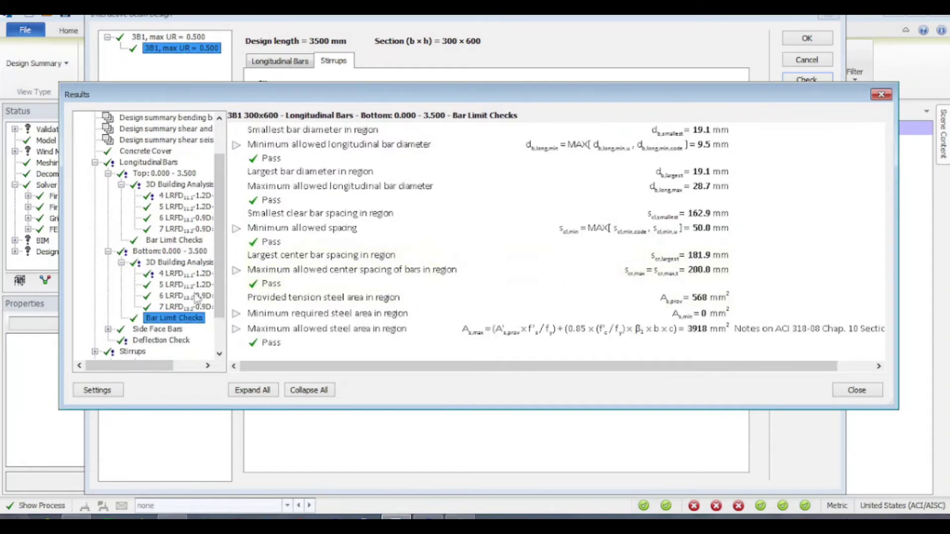
Examine the side face bar results, their bar limit checks and the longitudinal bars deflection check.
scroll(220, 286, "down", 1)
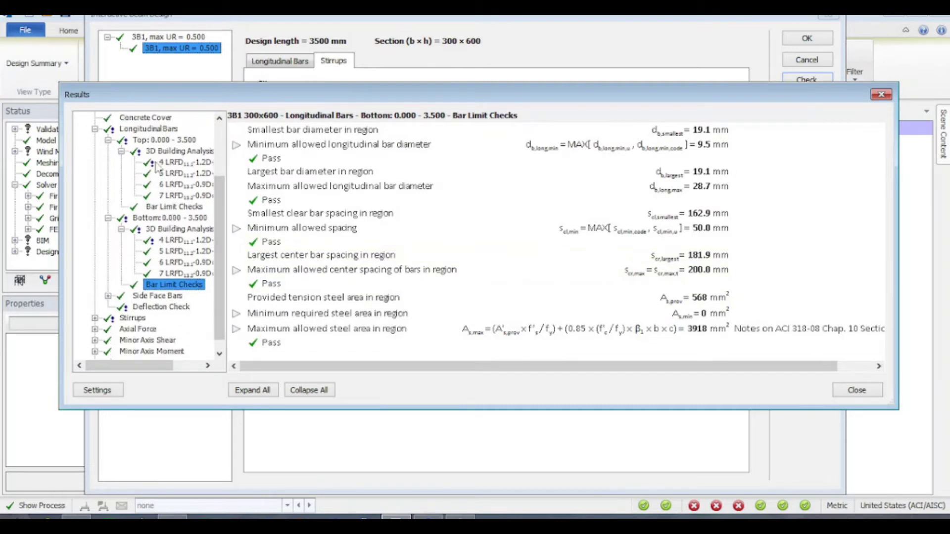
double_click(159, 296)
double_click(177, 311)
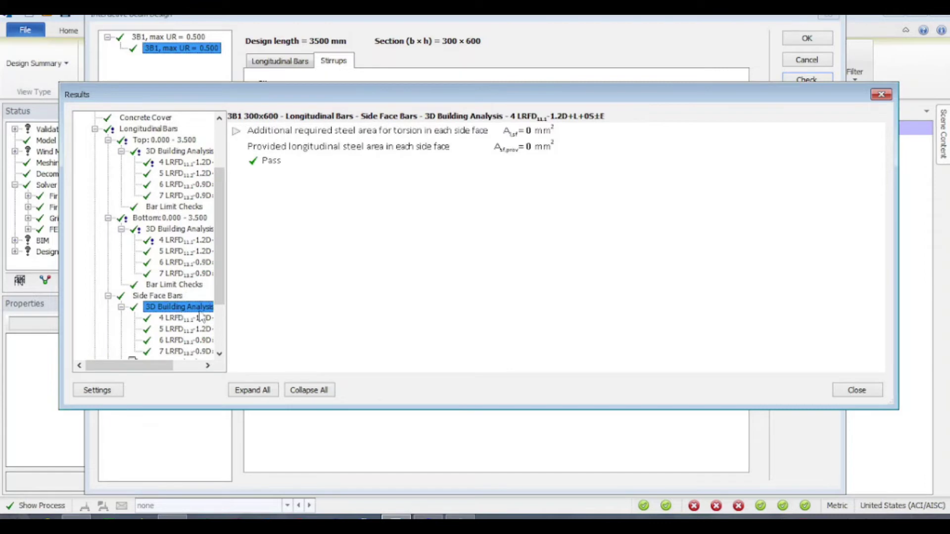
scroll(220, 271, "down", 2)
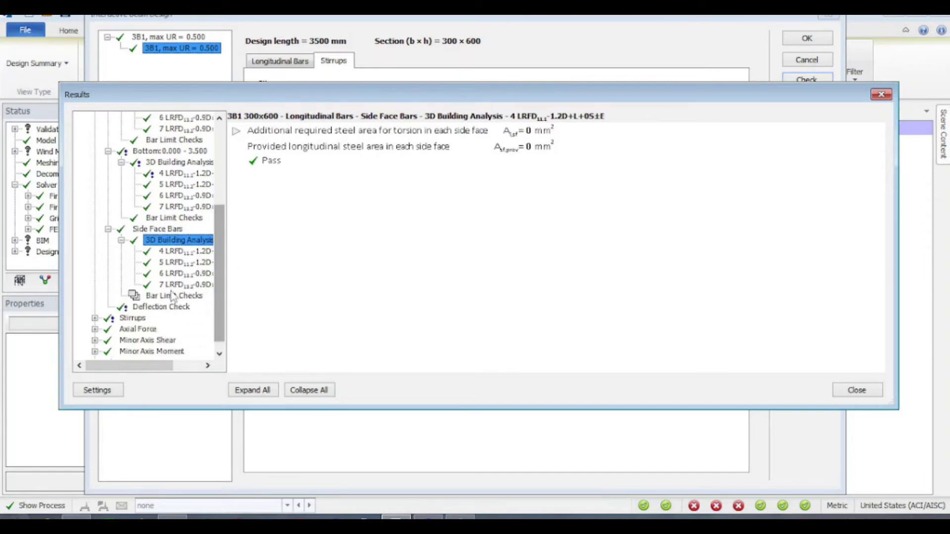
left_click(172, 296)
left_click(179, 308)
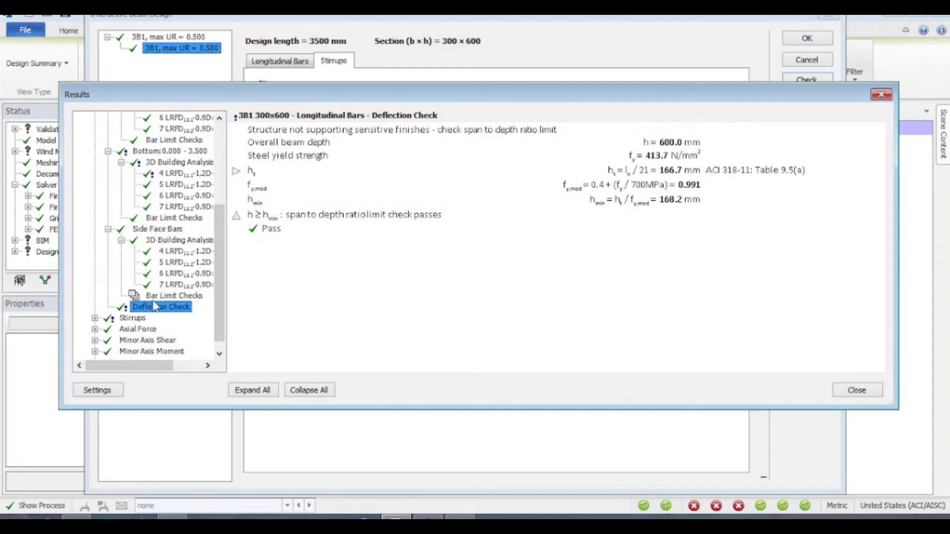
Examine the stirrup results for region 0.000 - 1.200, expanding the maximum shear resistance calculation for load combination 4.
double_click(133, 319)
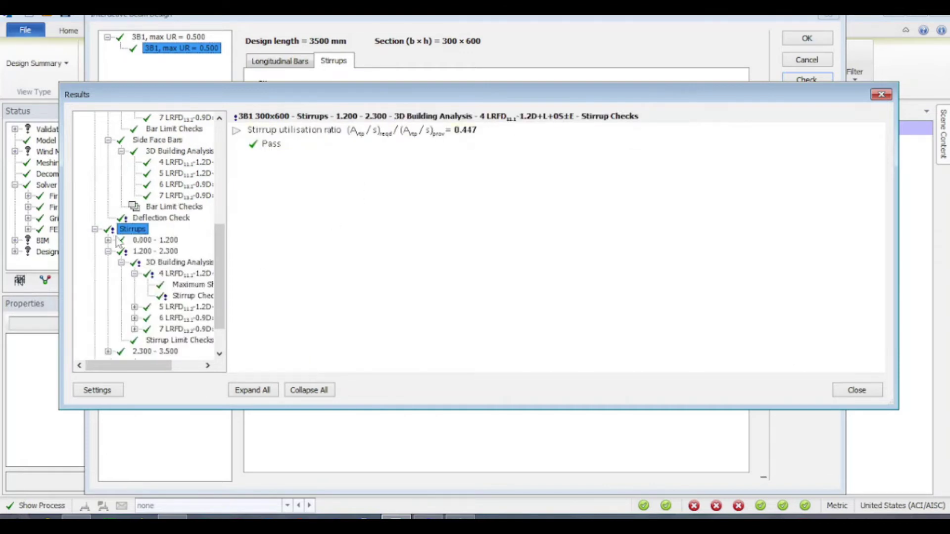
left_click(156, 240)
double_click(168, 252)
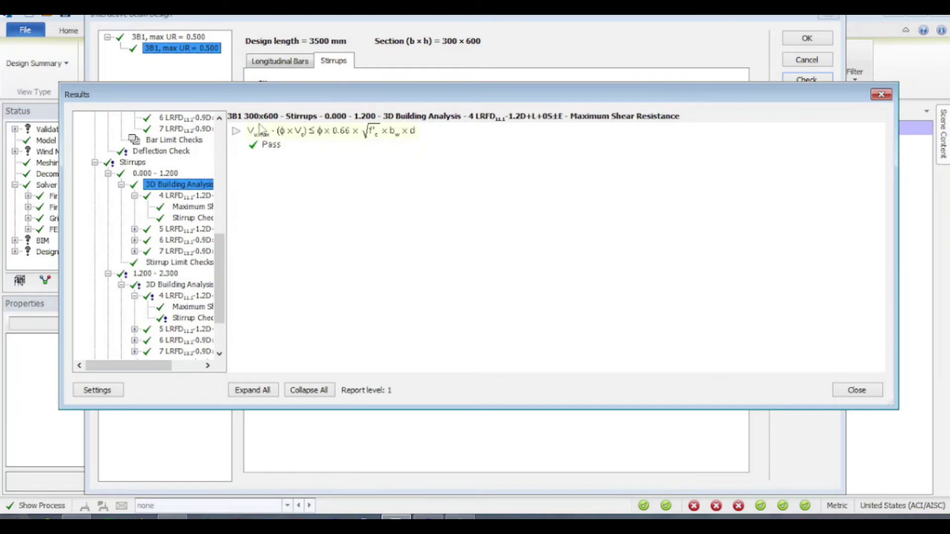
left_click(237, 131)
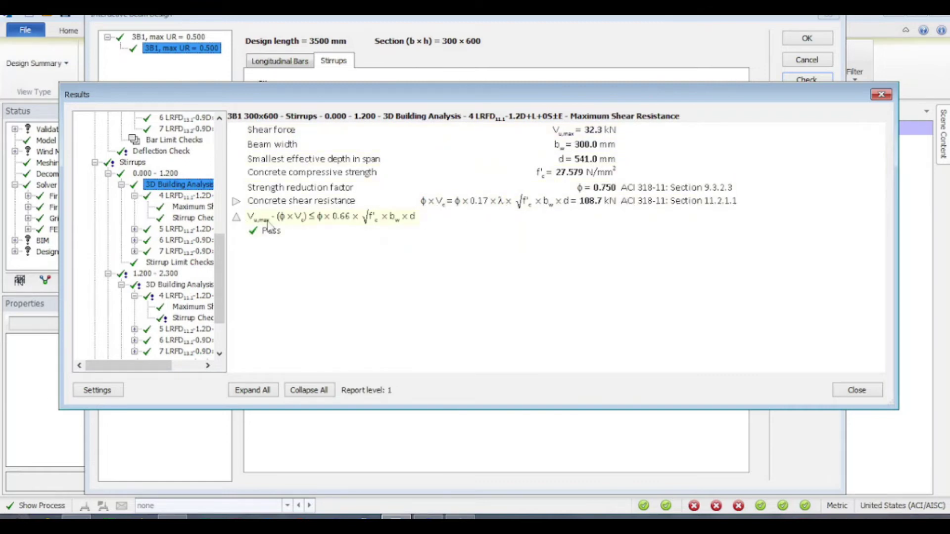
Review the maximum shear resistance and stirrup checks in region 1.200 - 2.300 for load combinations 4 to 6.
left_click_drag(221, 270, 221, 293)
left_click(187, 229)
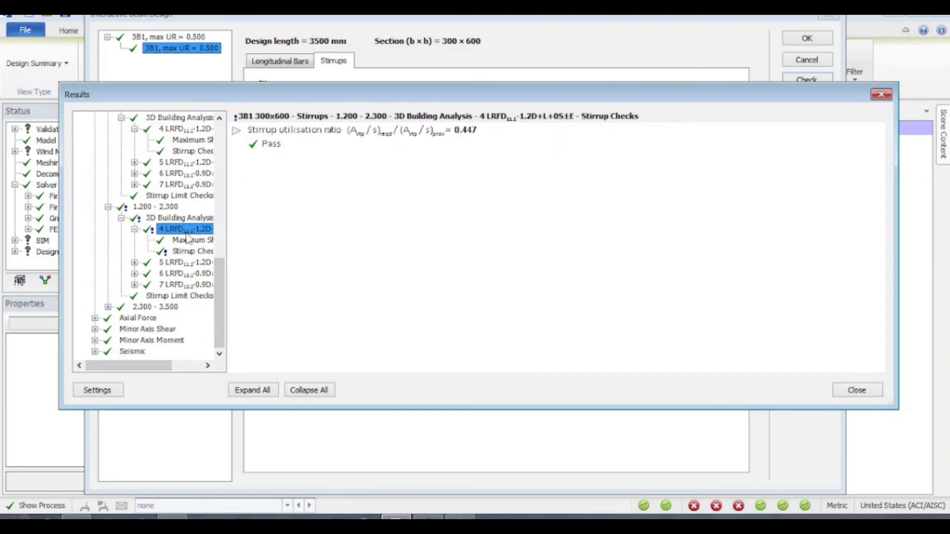
left_click(189, 241)
left_click(192, 251)
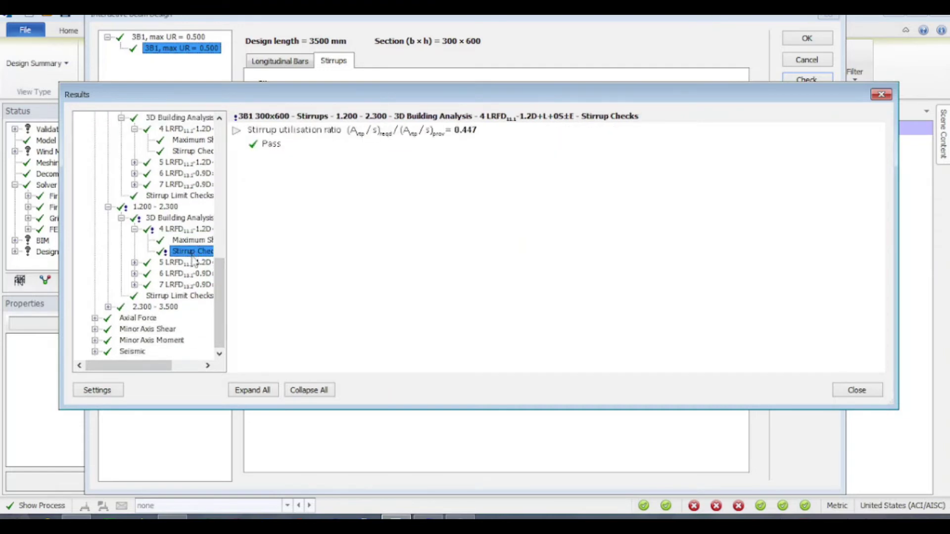
double_click(193, 262)
left_click(195, 273)
double_click(198, 296)
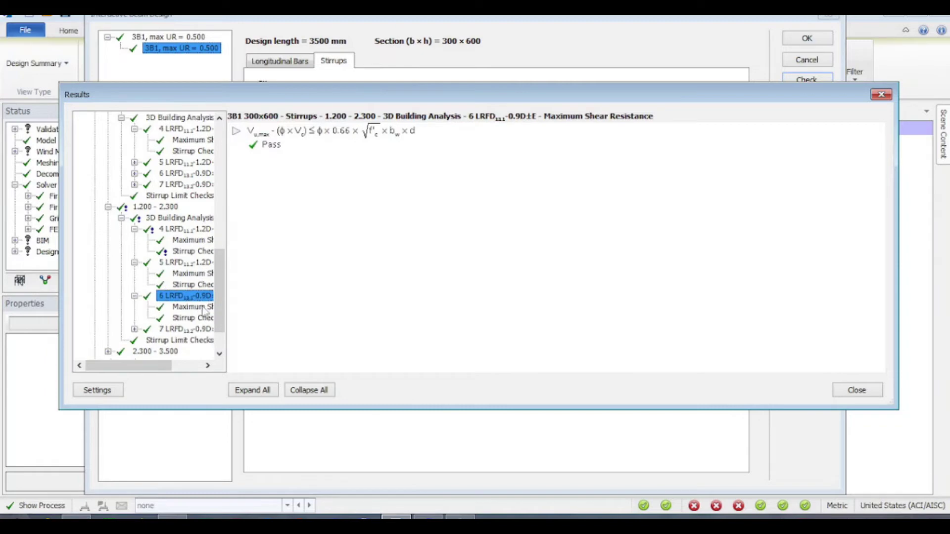
Open the stirrup results for region 2.300 - 3.500 and view the maximum shear resistance for load combination 4.
scroll(215, 306, "down", 2)
left_click(170, 295)
double_click(162, 308)
double_click(166, 318)
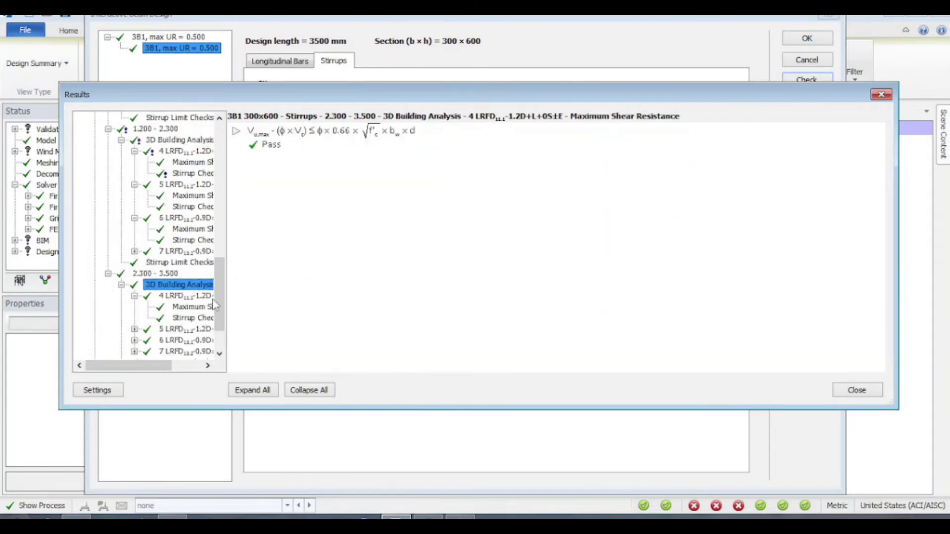
Review the axial force check across the load combinations and the minor axis shear check.
scroll(212, 303, "down", 3)
double_click(168, 318)
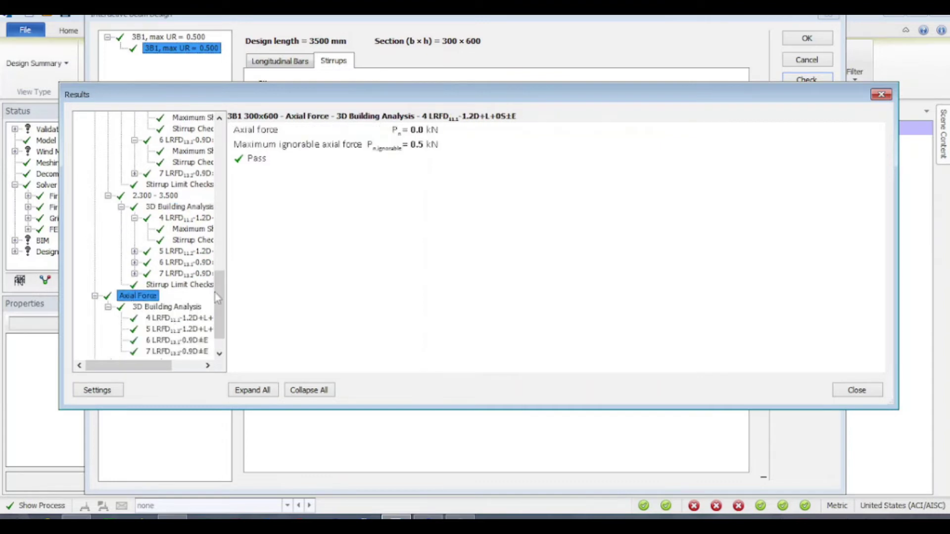
scroll(221, 321, "down", 3)
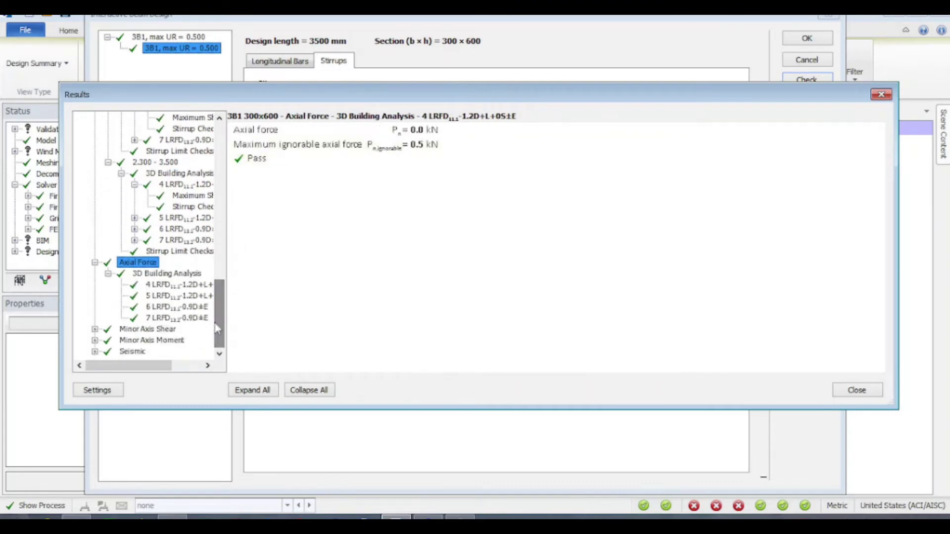
left_click(170, 285)
left_click(175, 295)
left_click(177, 318)
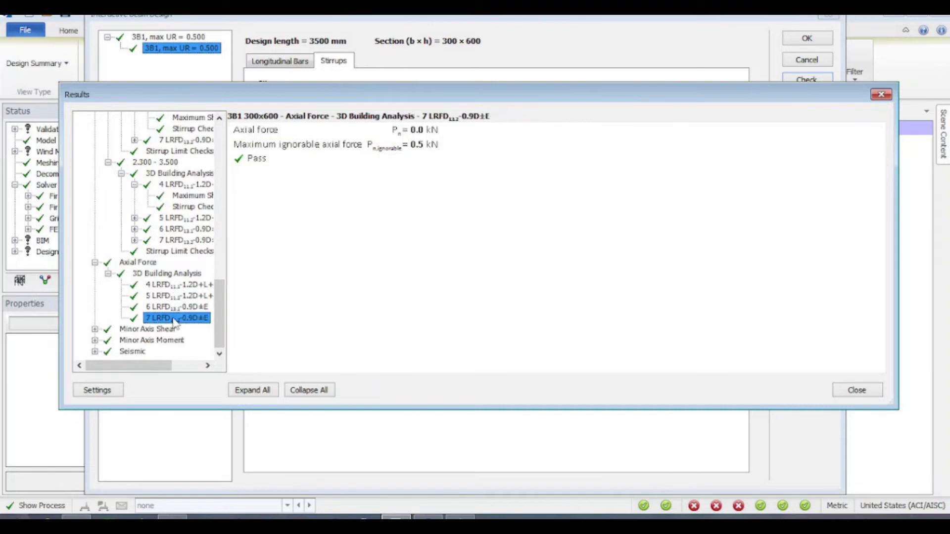
double_click(144, 330)
scroll(151, 349, "down", 1)
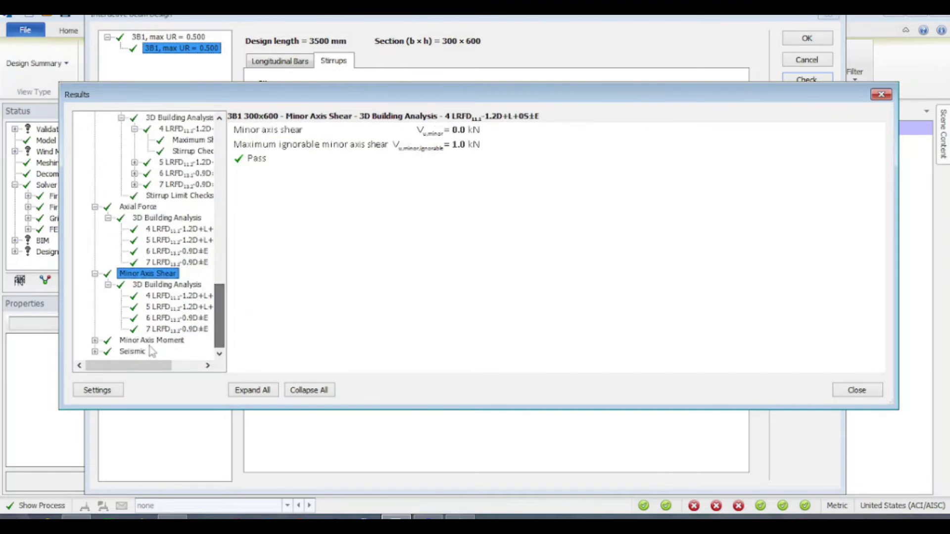
Examine the seismic maximum axial force check and the member property limits for maximum effective depth and minimum width.
double_click(149, 352)
left_click(166, 323)
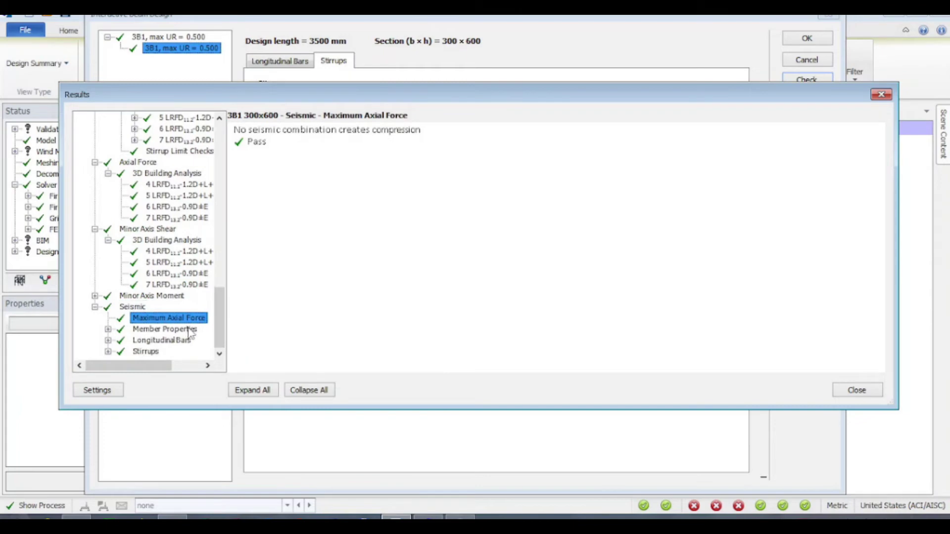
left_click(109, 330)
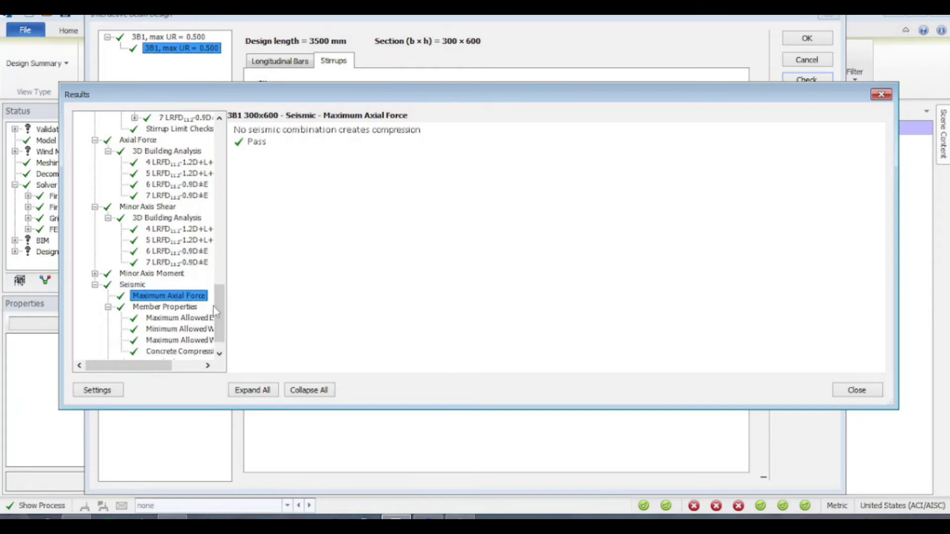
scroll(214, 310, "down", 1)
left_click(188, 300)
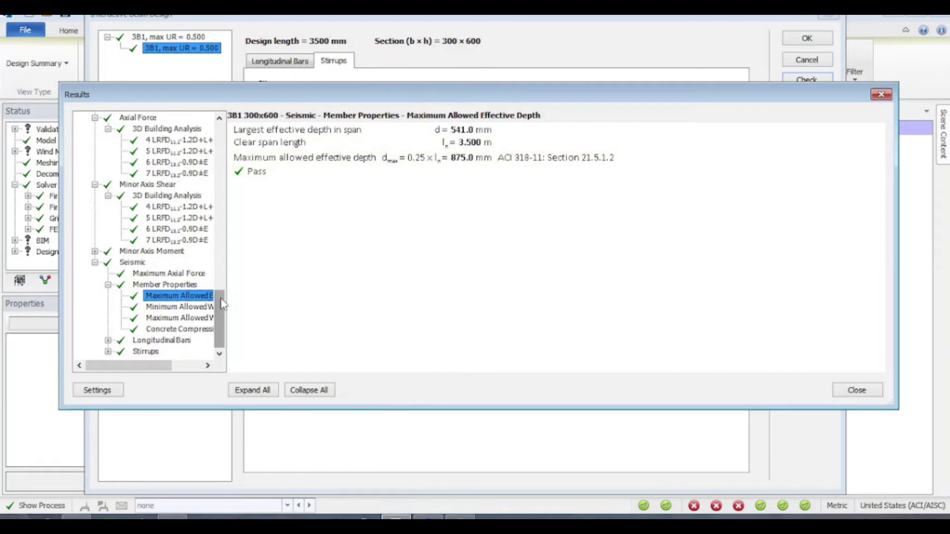
left_click(180, 309)
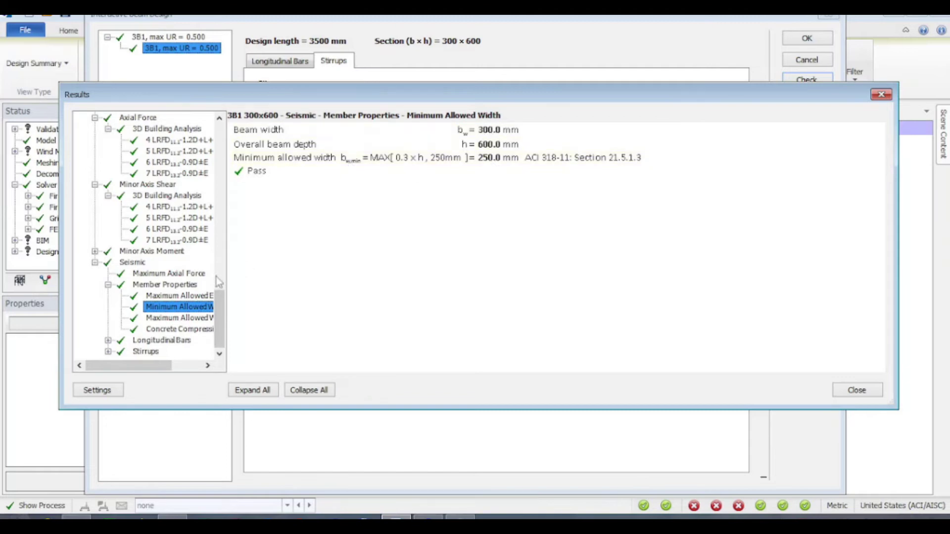
Examine the seismic maximum allowed width, expanding the calculations at both ends, and the concrete compressive strength check.
left_click(169, 319)
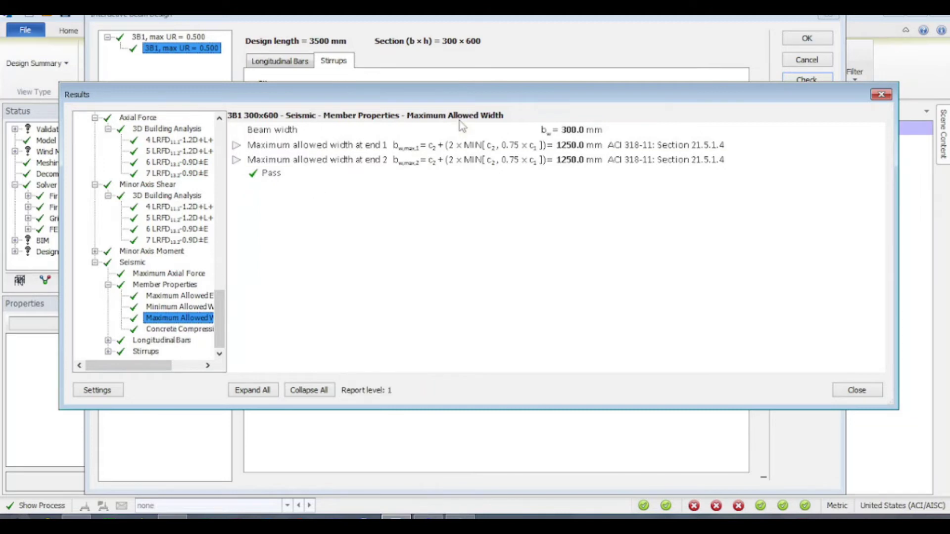
left_click(236, 146)
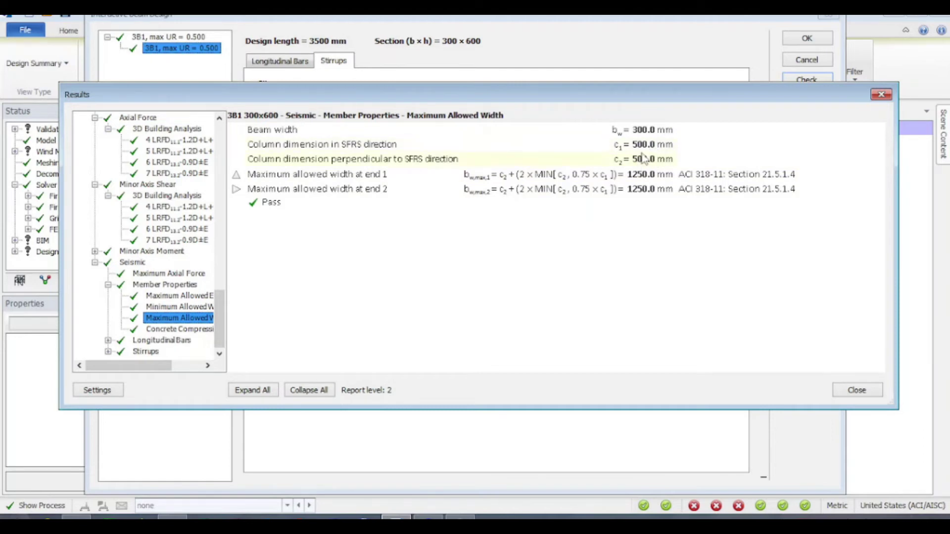
left_click(236, 189)
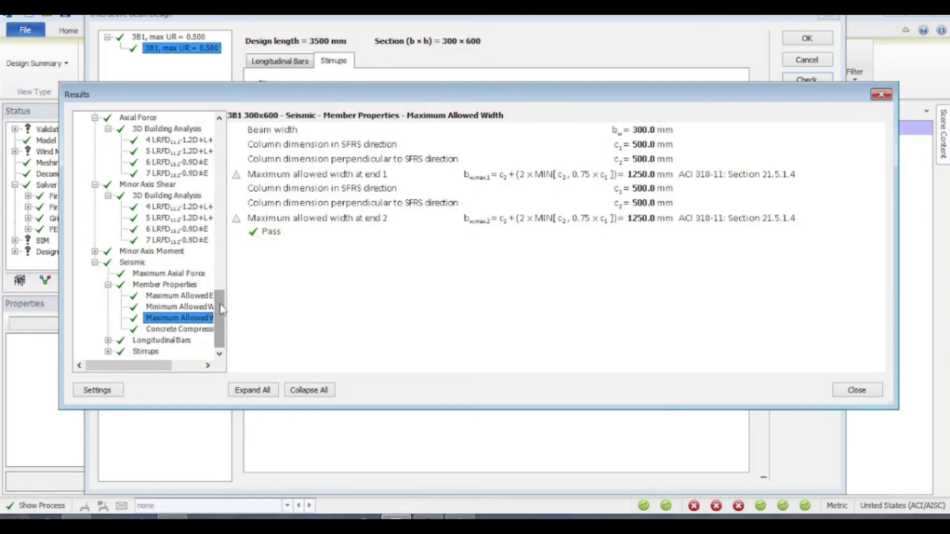
left_click(204, 329)
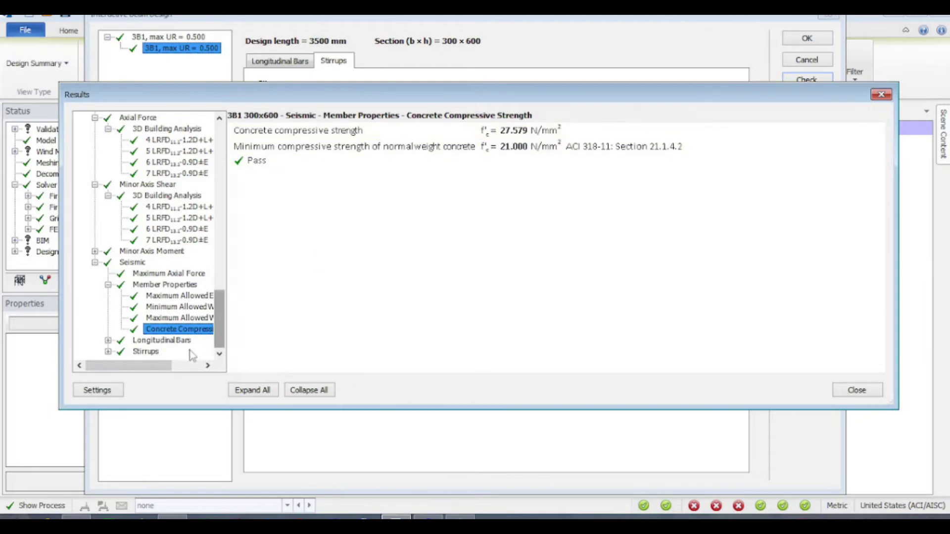
Examine the seismic flexural strength check of the top longitudinal bars, expanding the minimum nominal moment strength calculation.
double_click(149, 341)
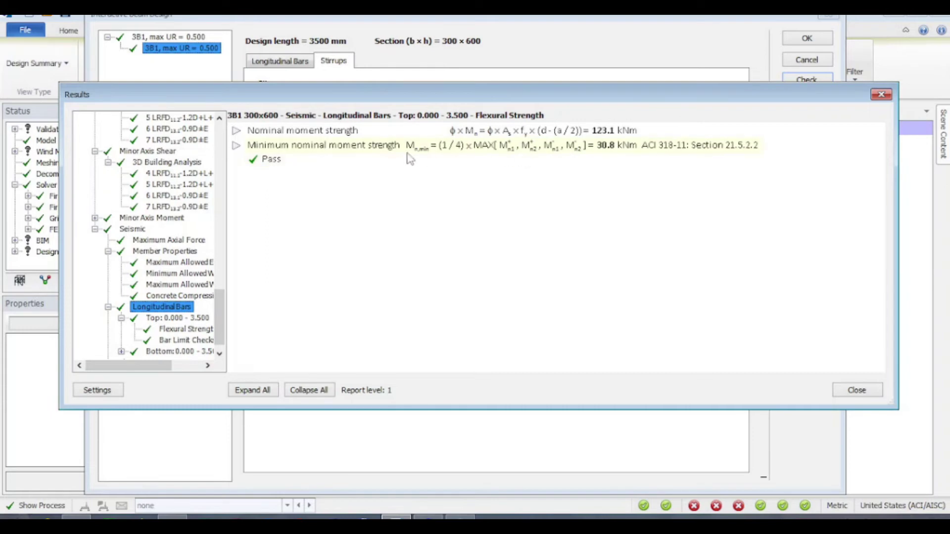
left_click(236, 146)
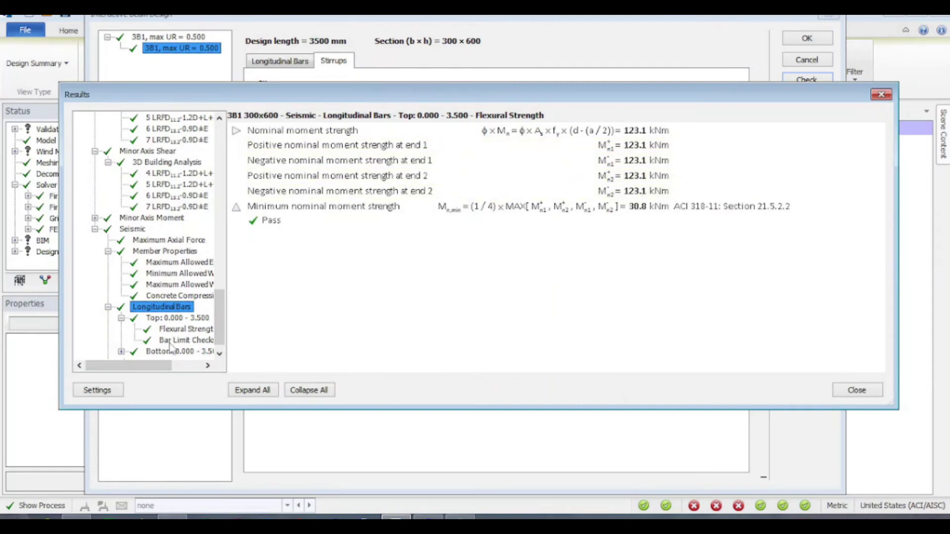
left_click(184, 330)
Review the seismic flexural strength and bar limit checks of the bottom longitudinal bars.
scroll(218, 319, "down", 1)
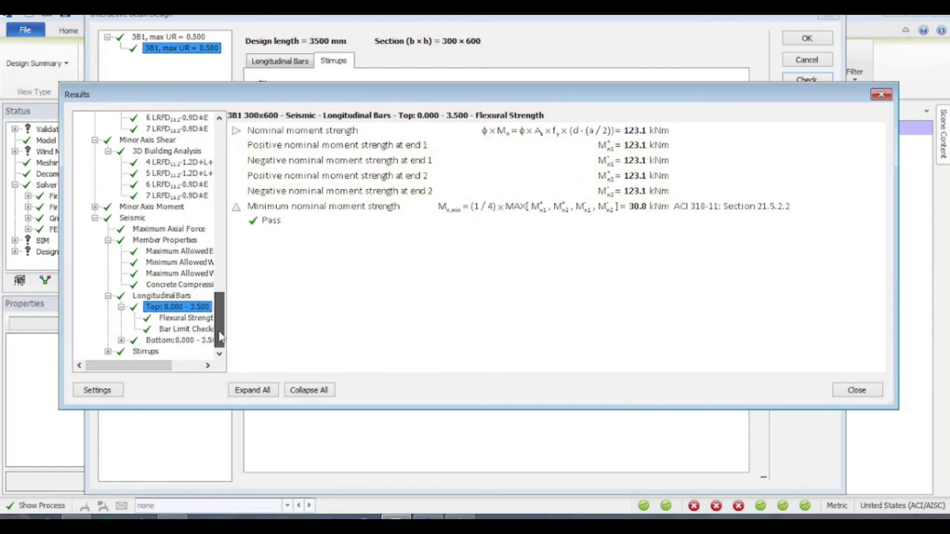
double_click(186, 341)
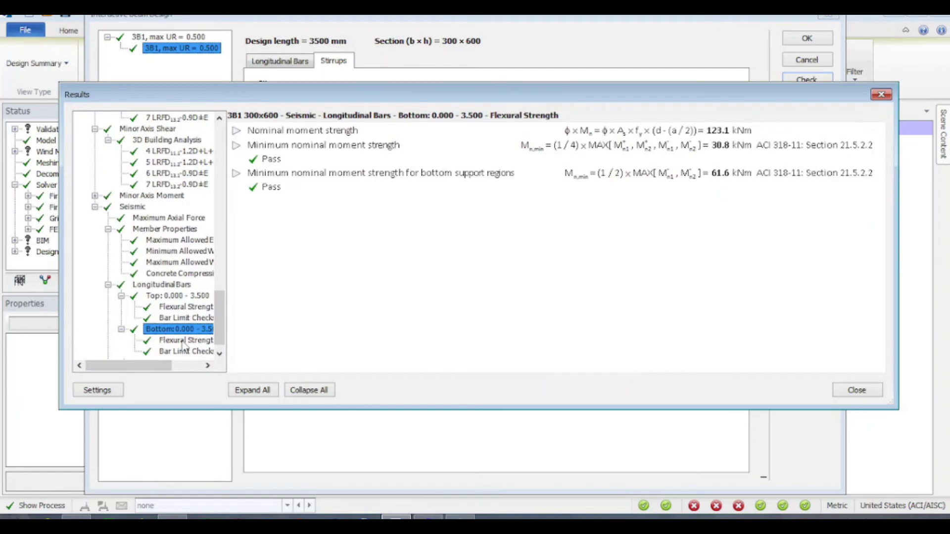
left_click(185, 351)
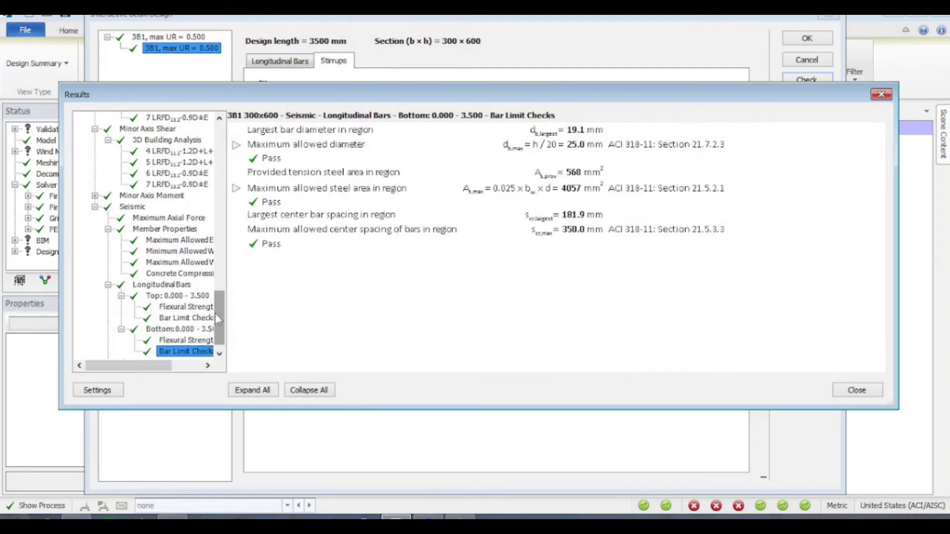
Review the seismic stirrup bar limit checks and design shear force for region 0.000 - 1.200.
scroll(217, 313, "down", 1)
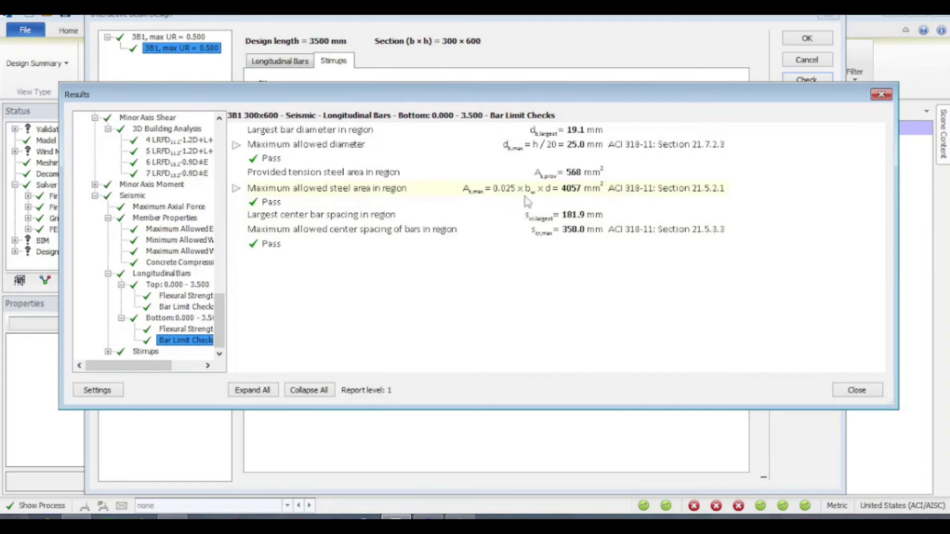
left_click(145, 351)
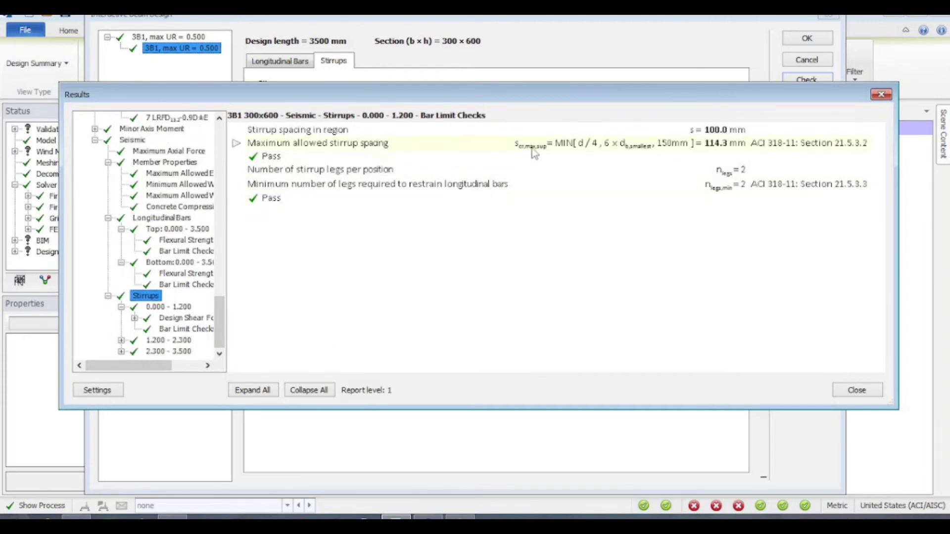
left_click(181, 317)
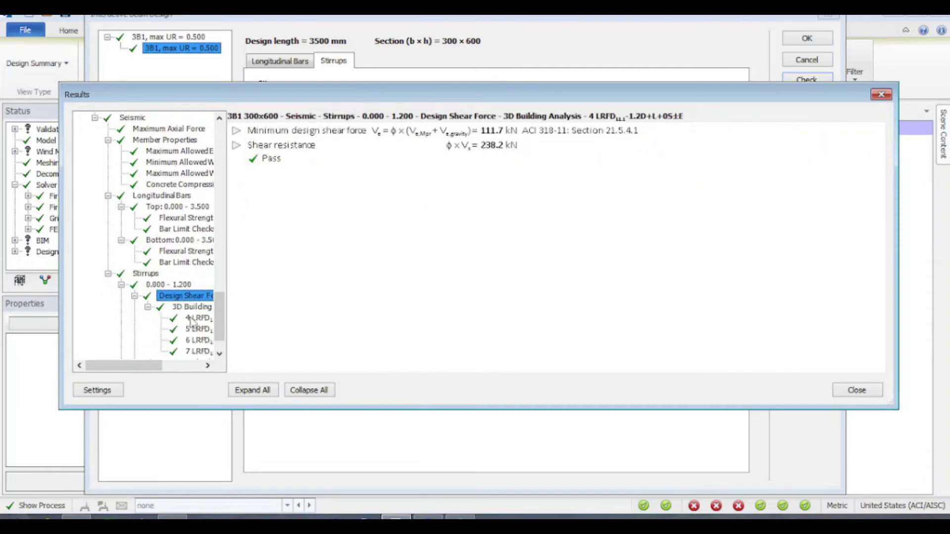
Examine the minimum design shear force calculation for combination 4 in stirrup region 0.000 - 1.200 and the region's seismic bar limit checks.
left_click(236, 131)
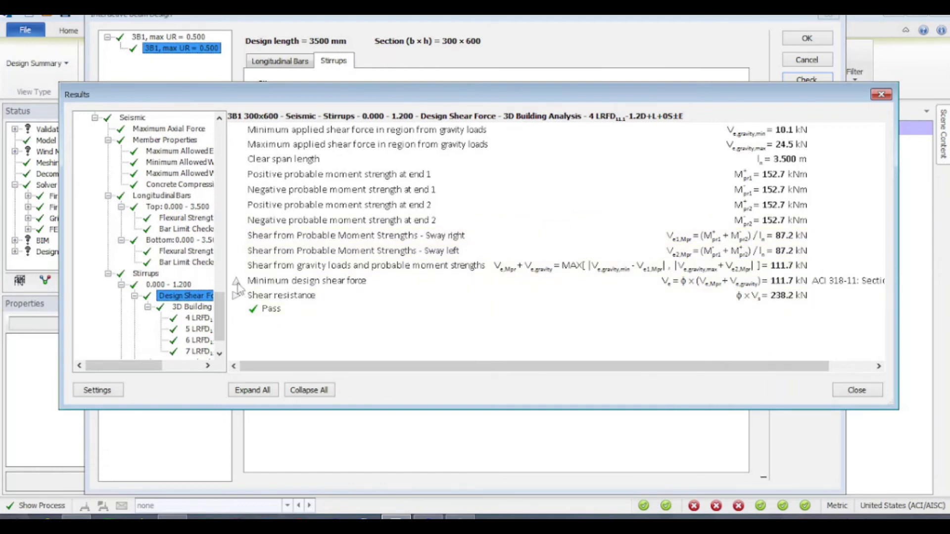
left_click(206, 309)
left_click(204, 318)
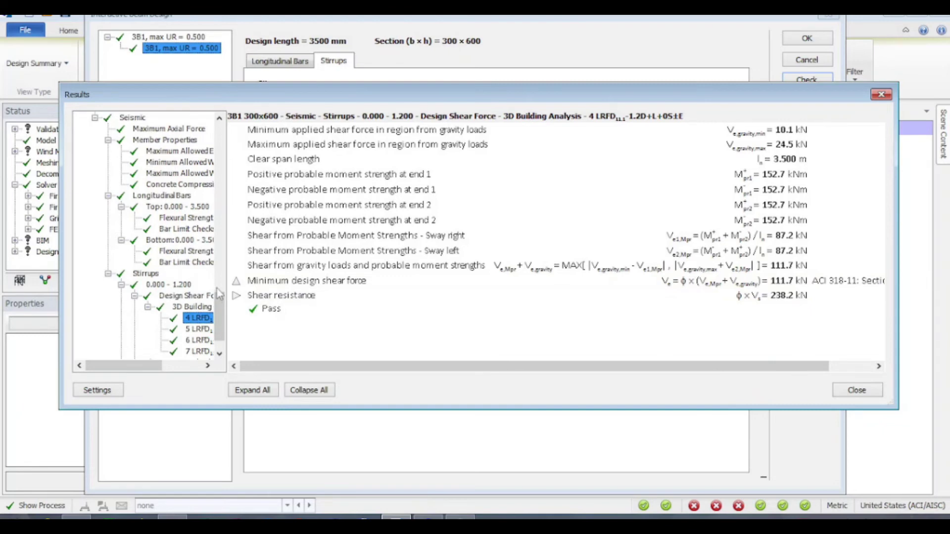
scroll(218, 301, "down", 1)
left_click(202, 295)
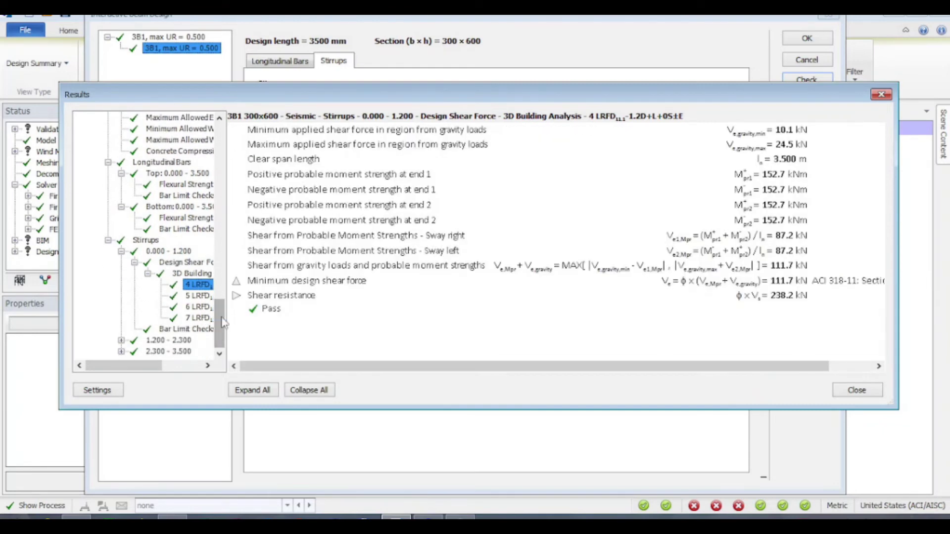
left_click(200, 330)
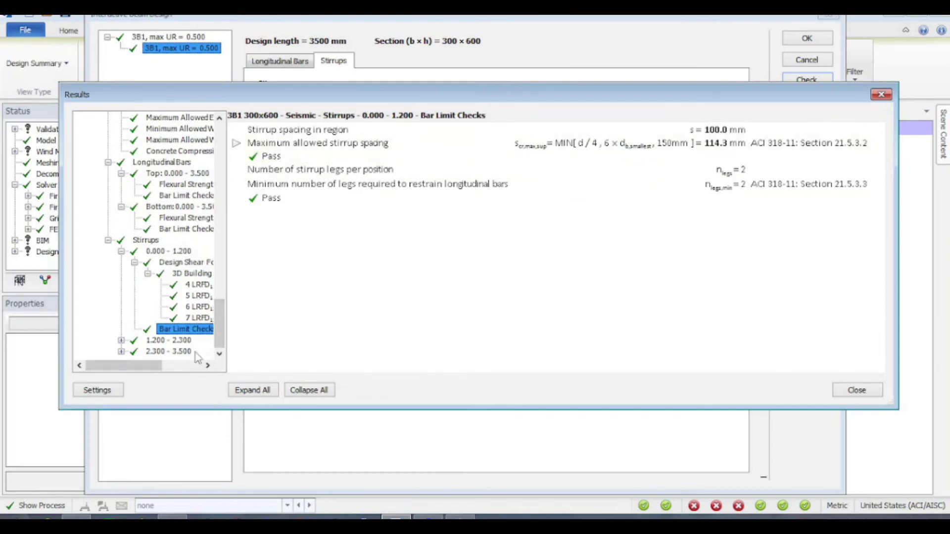
Review the seismic stirrup checks for regions 1.200 - 2.300 and 2.300 - 3.500, expanding the latter's shear resistance calculation for combination 6.
double_click(181, 341)
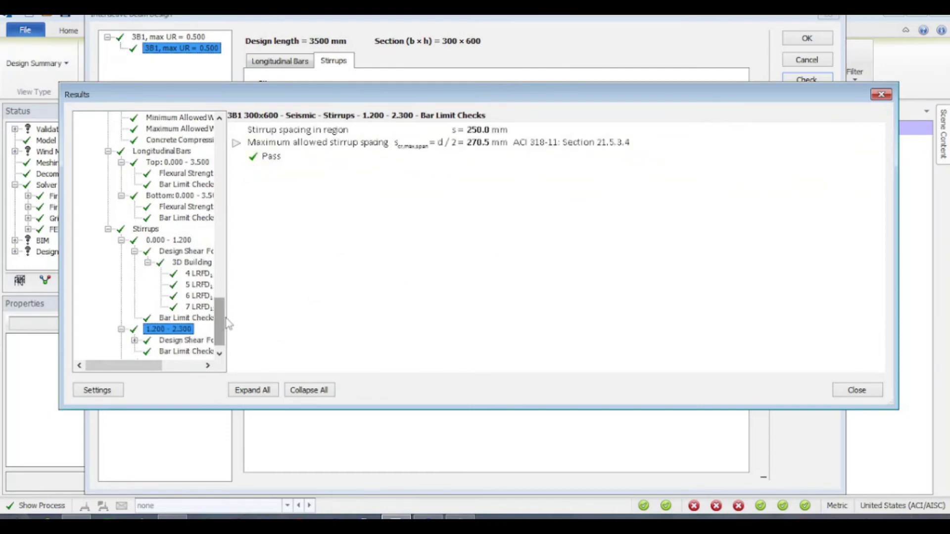
scroll(221, 322, "down", 1)
double_click(188, 354)
double_click(186, 340)
left_click(196, 320)
left_click(197, 342)
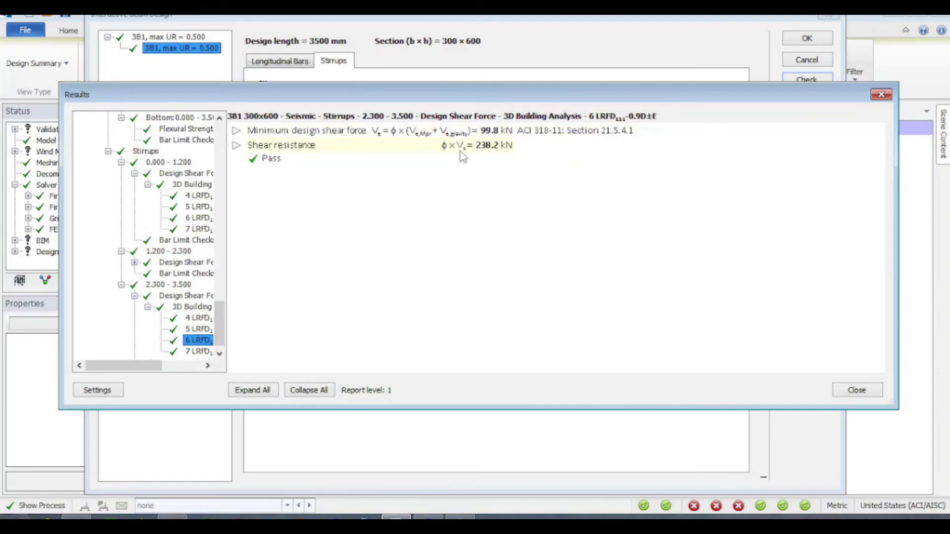
left_click(236, 145)
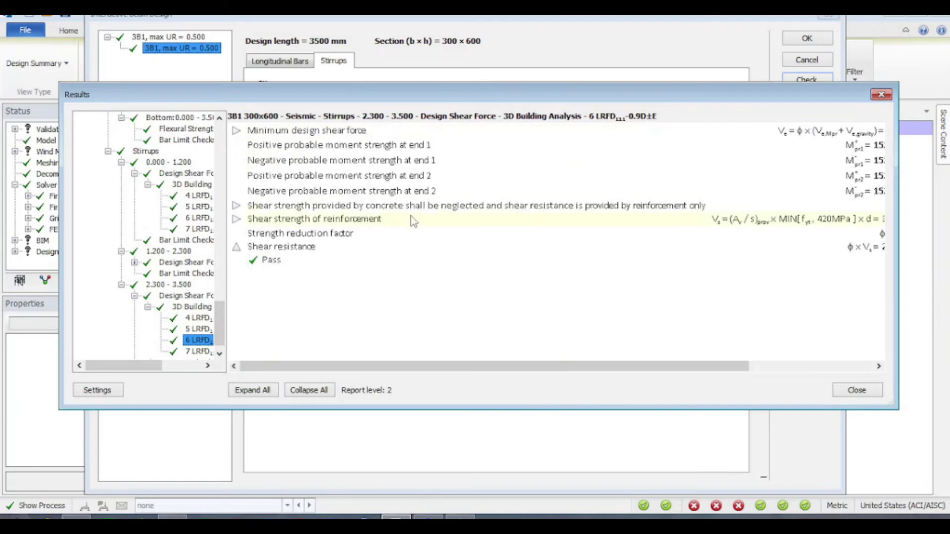
left_click_drag(638, 366, 621, 380)
left_click(219, 353)
left_click(186, 351)
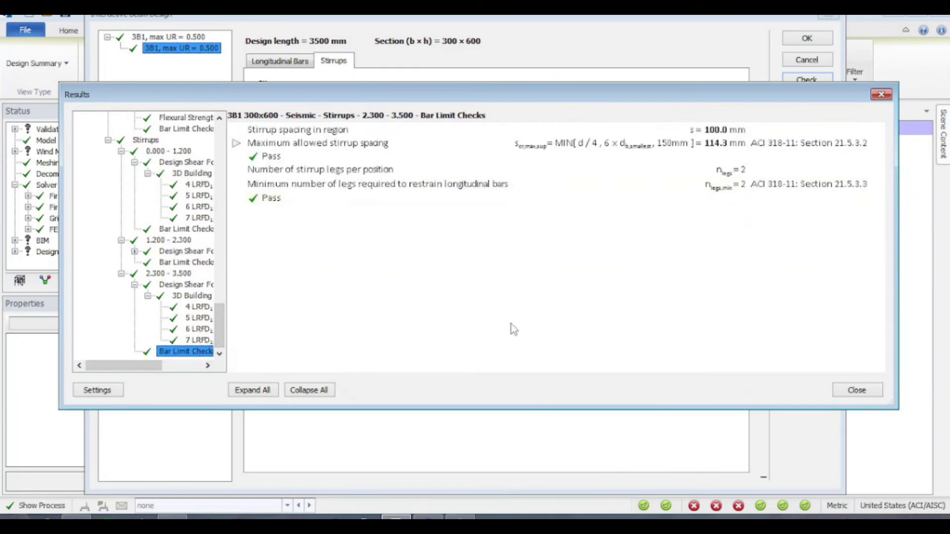
Close the detailed results and accept beam 3B1's interactive design.
left_click_drag(222, 327, 222, 146)
left_click(863, 392)
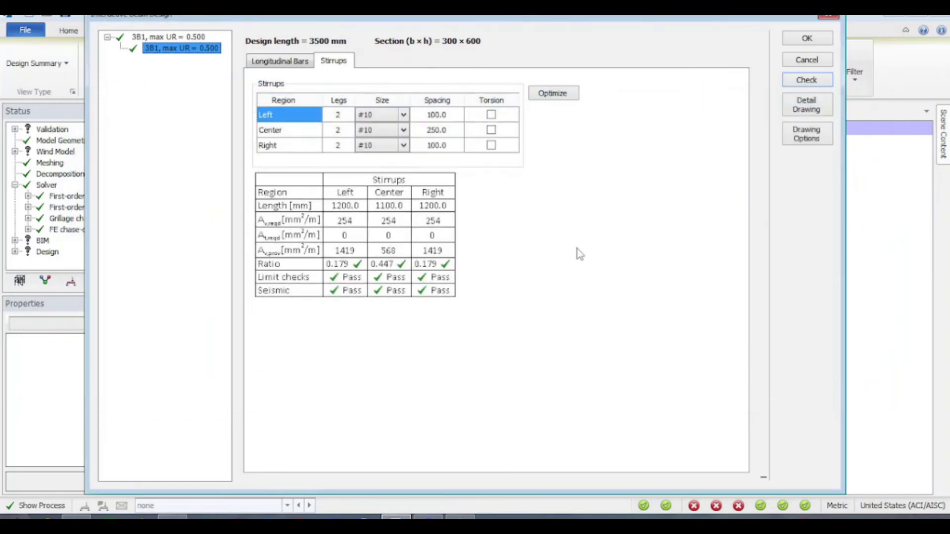
left_click(818, 42)
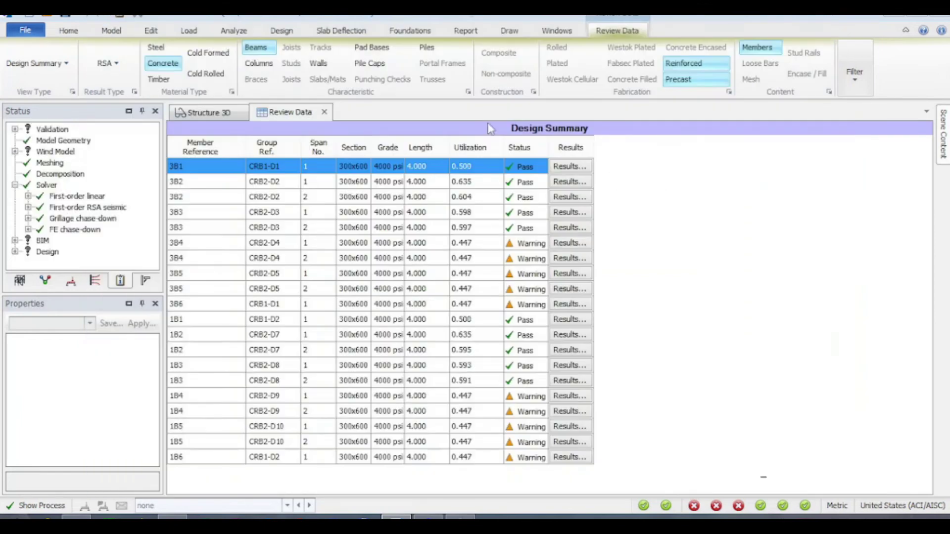
List the concrete column design results, open column C1's interactive design and review its ties, interaction diagrams and section.
left_click(262, 64)
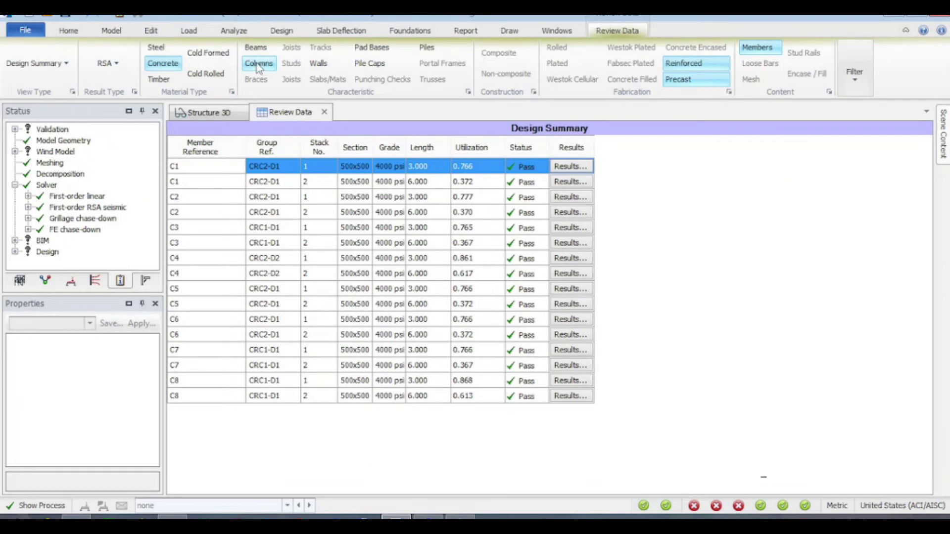
left_click(579, 169)
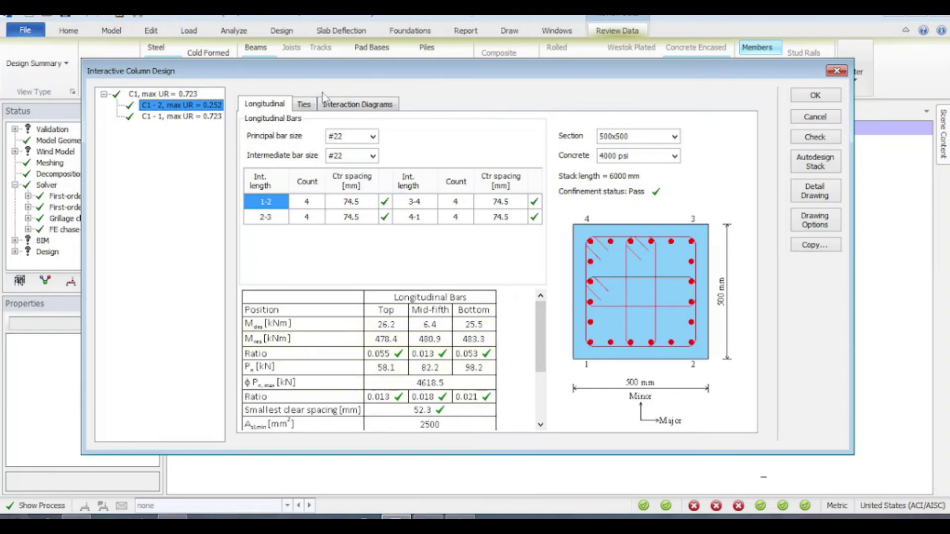
left_click(304, 106)
left_click(329, 105)
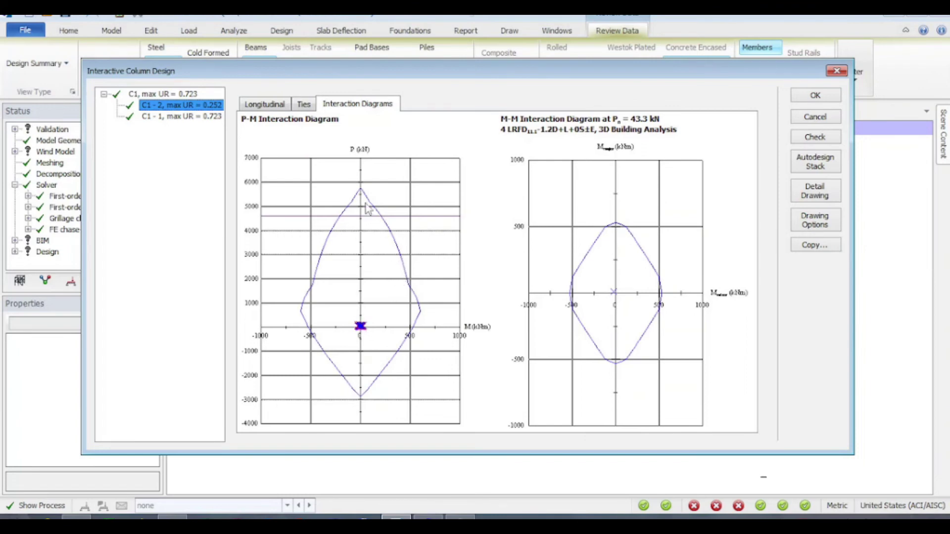
left_click(304, 105)
left_click(385, 104)
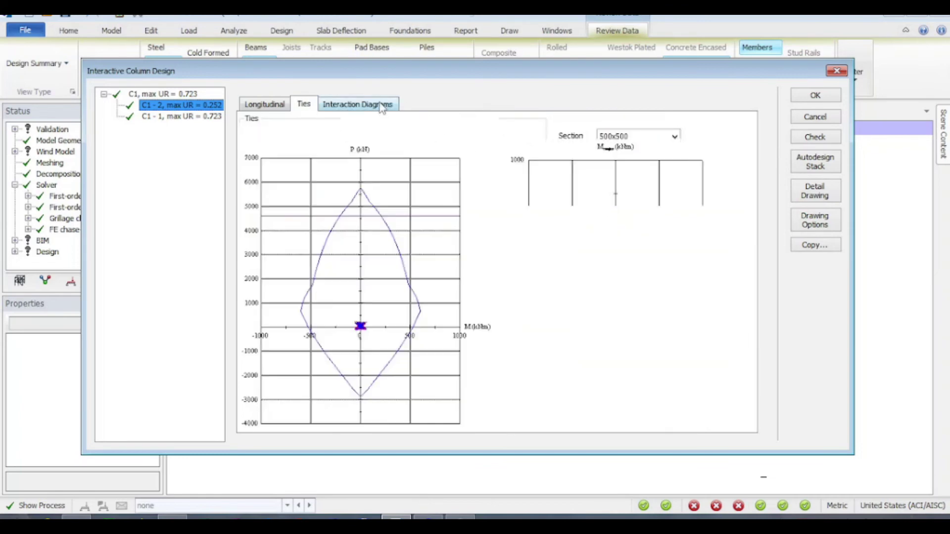
left_click(303, 104)
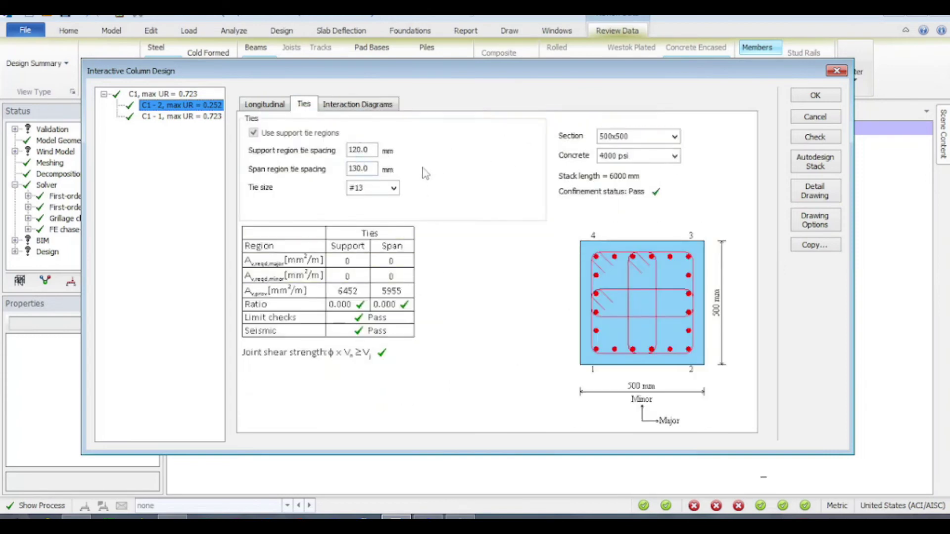
left_click(675, 137)
left_click(674, 137)
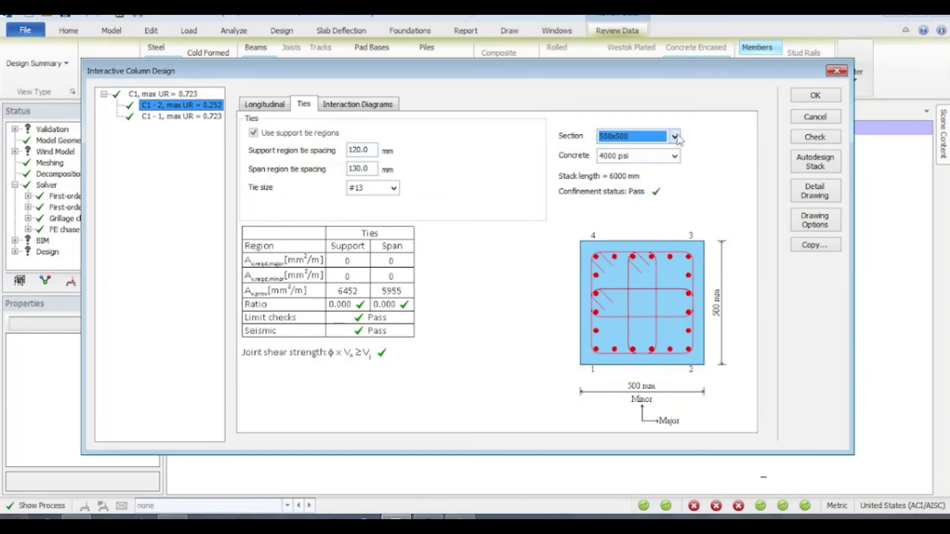
Check column C1 and review its seismic longitudinal bar and tie summaries and the concrete cover of stack 2.
left_click(823, 138)
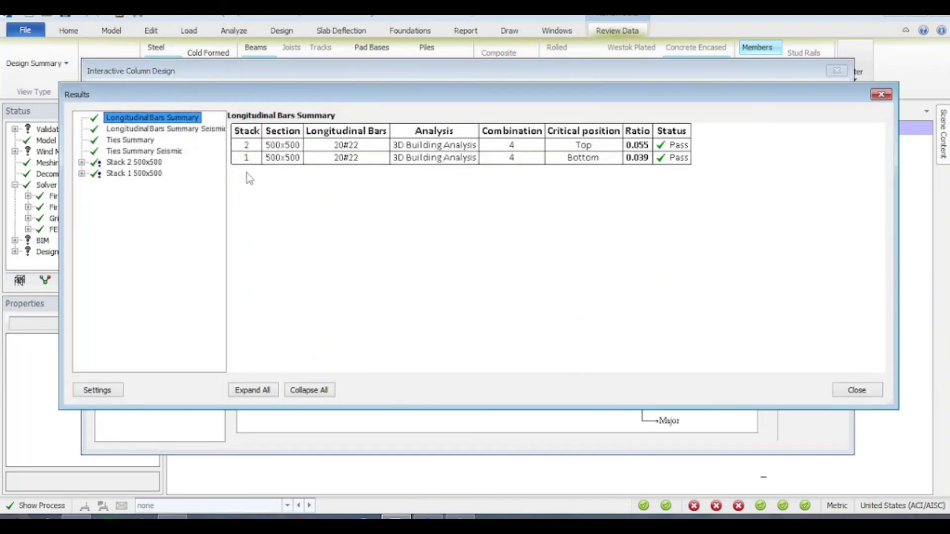
left_click(153, 130)
left_click(148, 151)
left_click(81, 162)
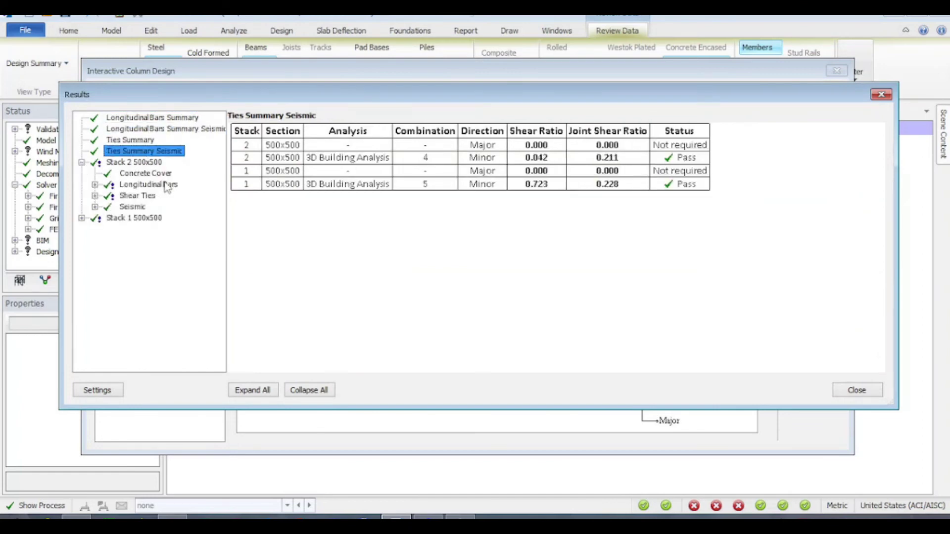
left_click(138, 197)
left_click(149, 174)
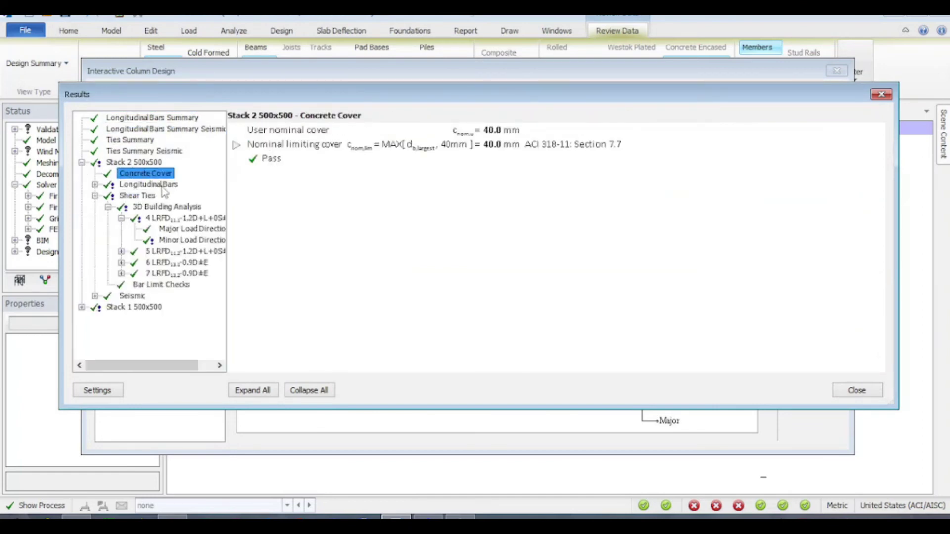
Review stack 2's longitudinal bar checks, covering axial resistance and major design moments for combination 4, axial resistance for combination 6, and bar limits.
left_click(161, 187)
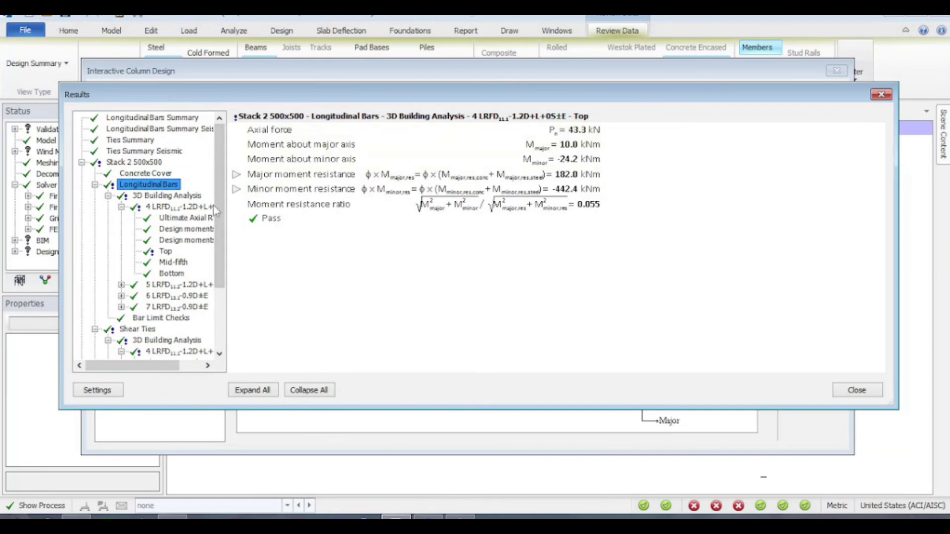
left_click(188, 206)
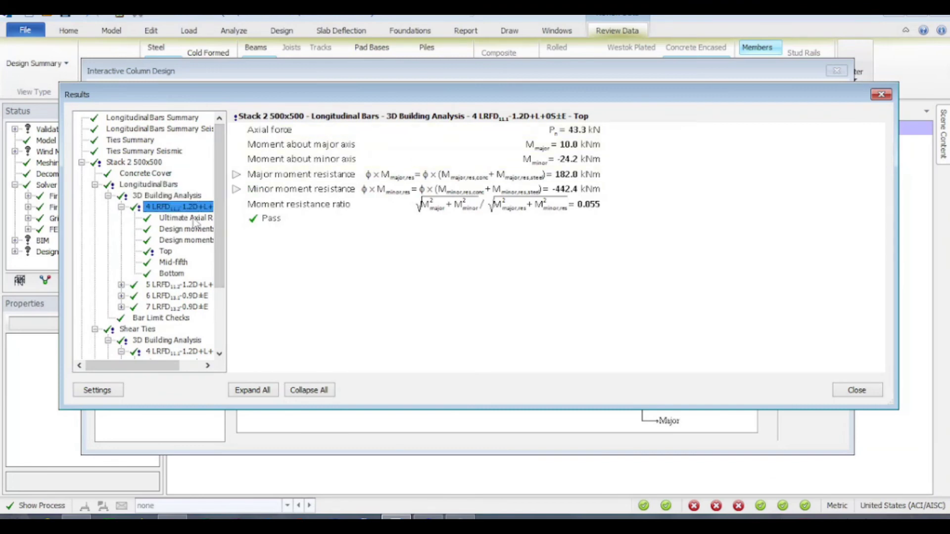
left_click(188, 218)
left_click(197, 230)
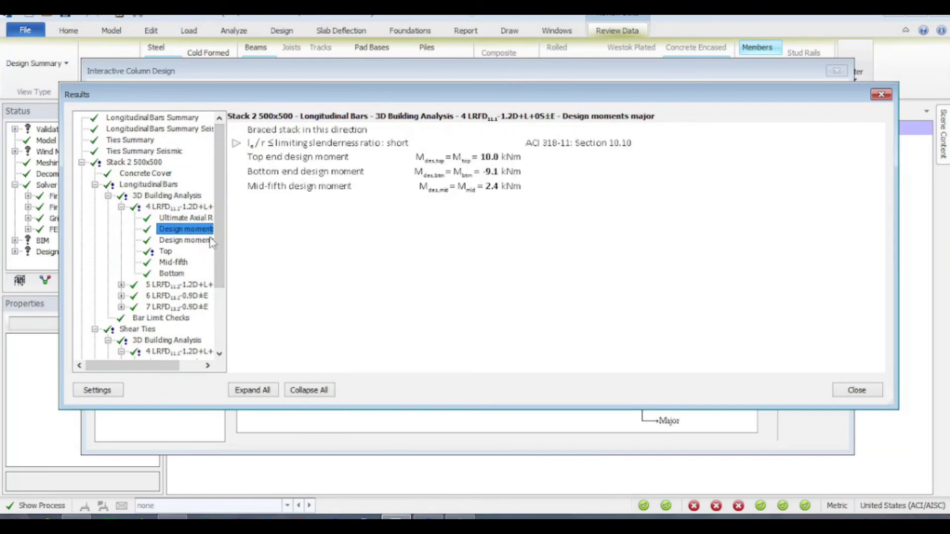
double_click(177, 295)
scroll(212, 247, "down", 5)
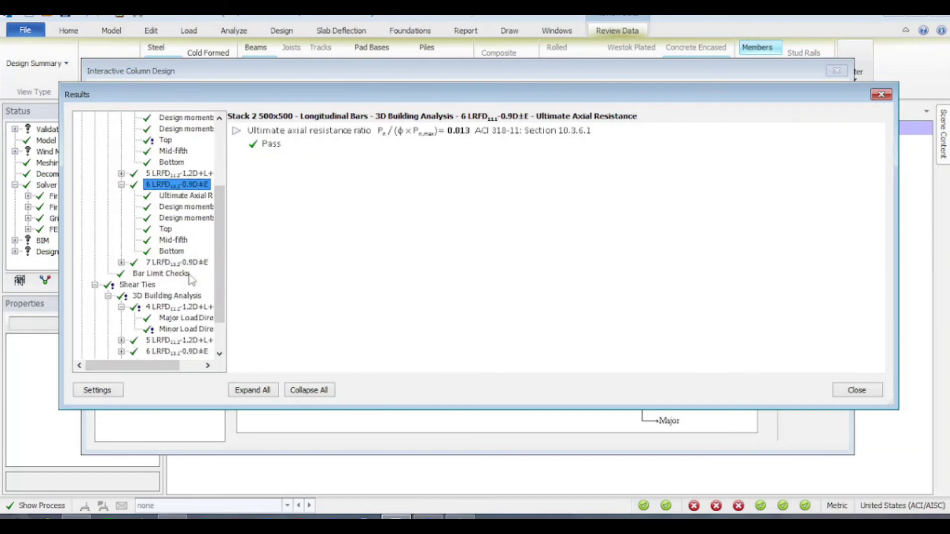
left_click(157, 230)
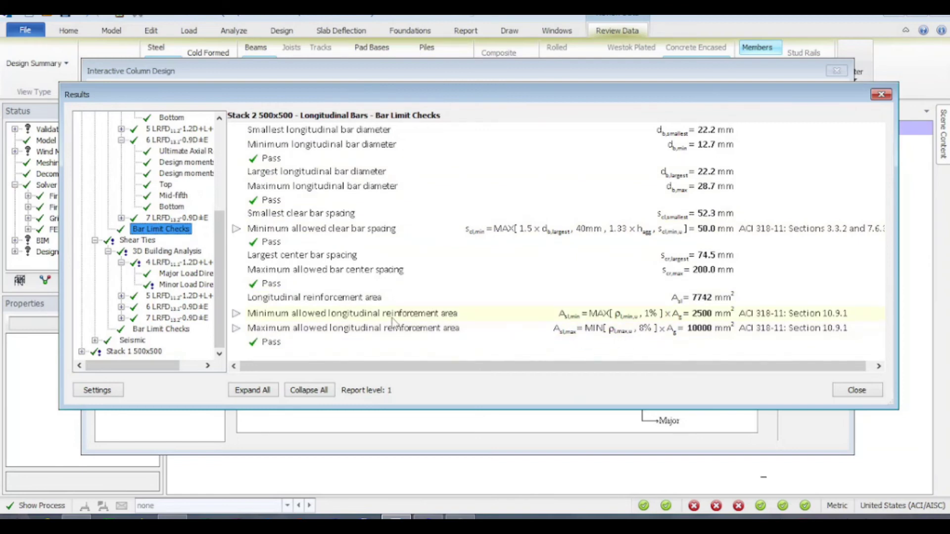
Examine stack 2's shear tie checks in the minor and major load directions, expanding the shear resistance calculations, and the tie bar limit checks.
left_click(145, 241)
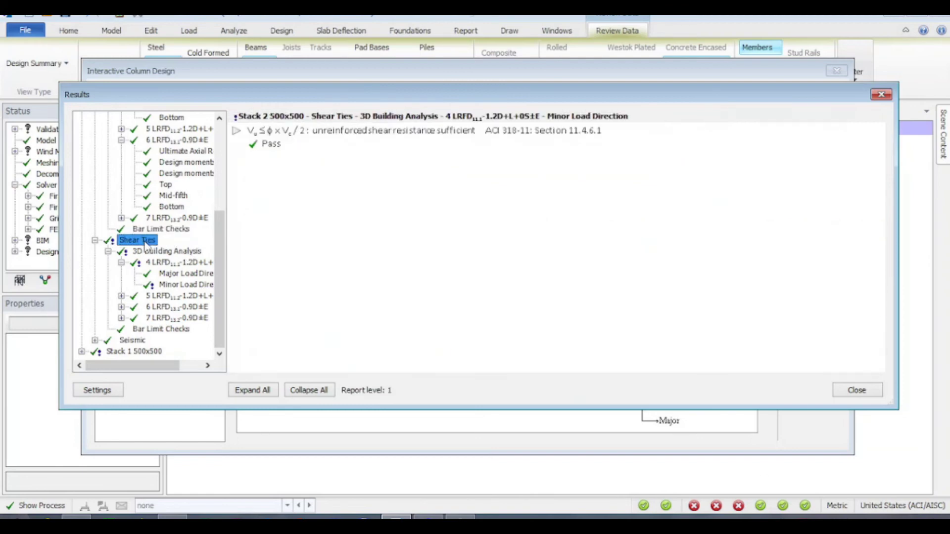
left_click(259, 133)
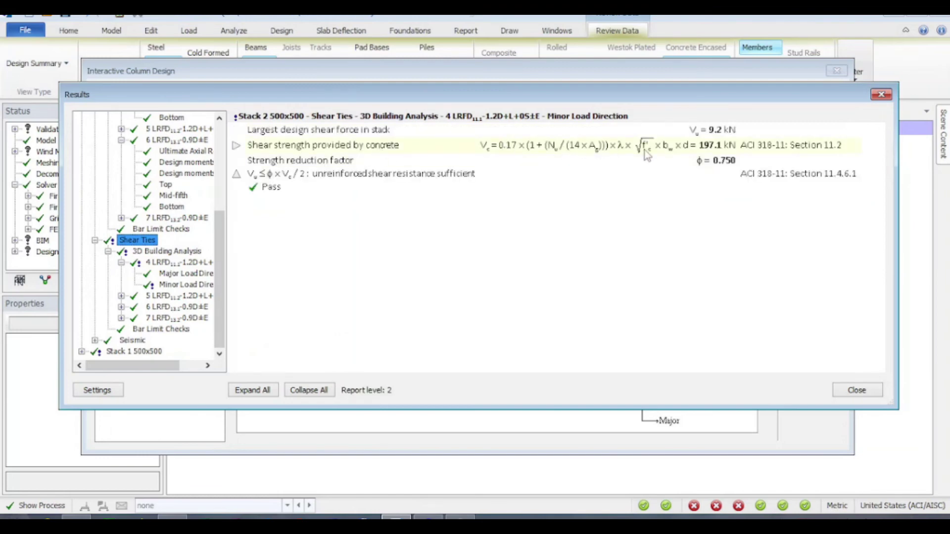
left_click(194, 275)
left_click(233, 131)
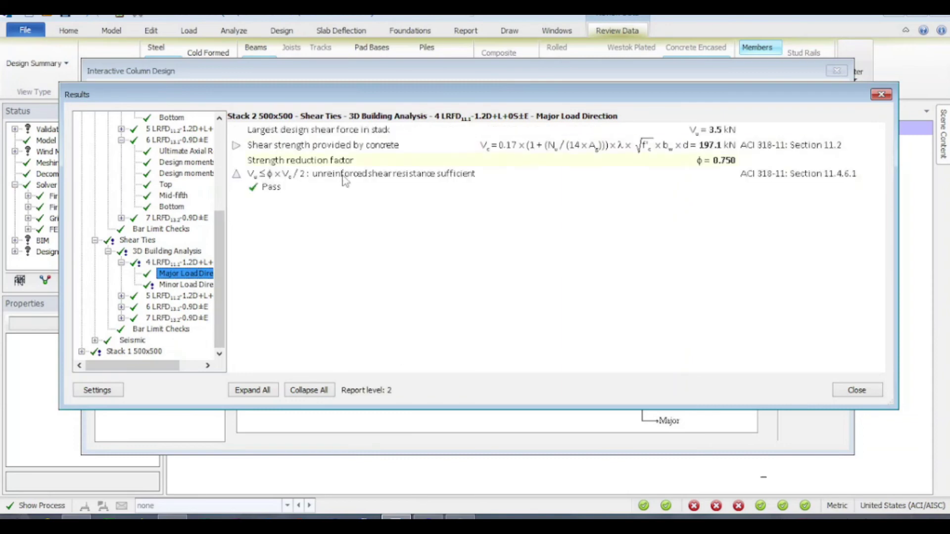
left_click(236, 174)
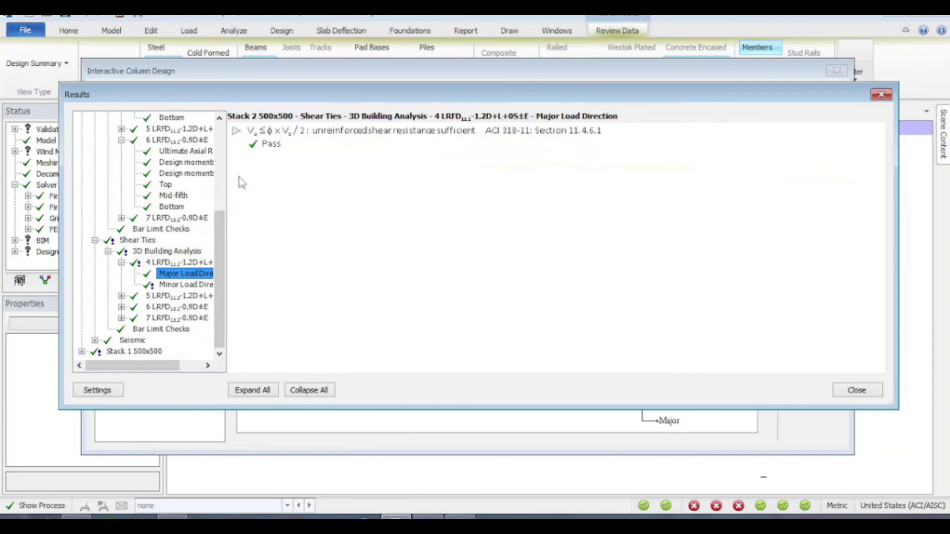
left_click(174, 330)
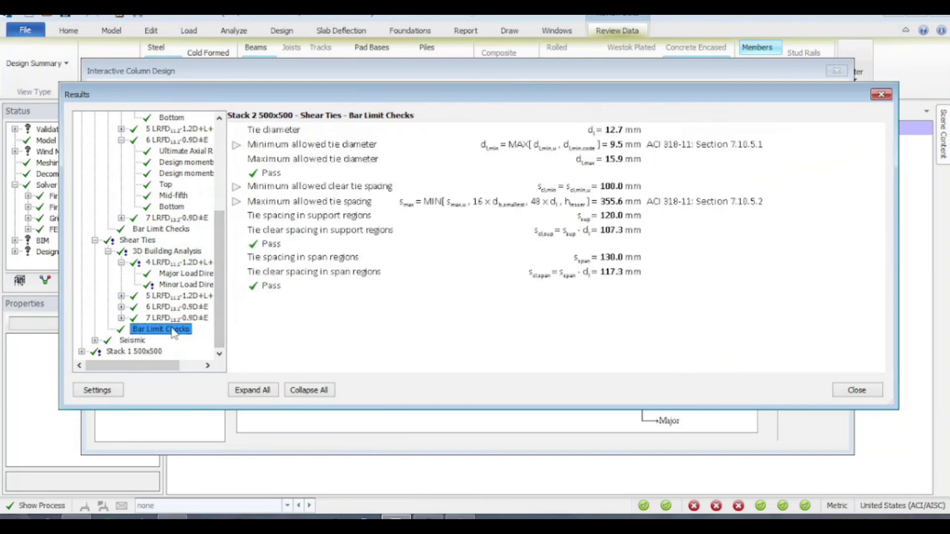
Examine the minimum section size check among stack 2's seismic member properties.
double_click(138, 341)
double_click(173, 329)
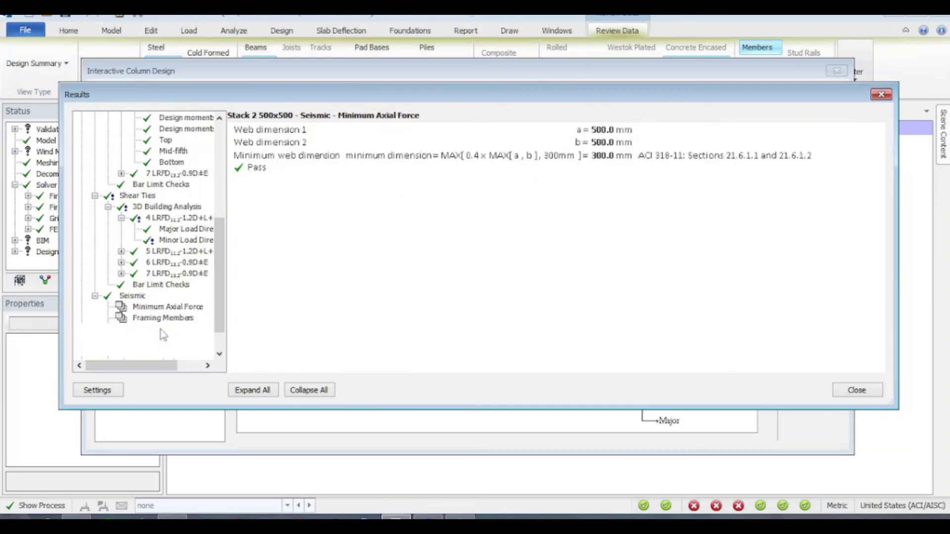
scroll(214, 290, "down", 1)
left_click(185, 307)
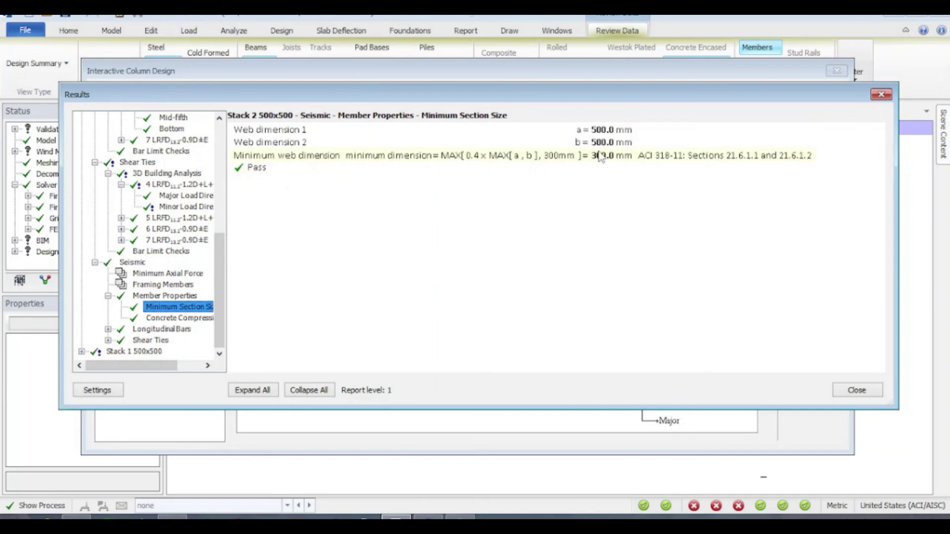
Review stack 2's seismic longitudinal bar limits and flexural strength, including combination 5 in the minor load direction.
double_click(173, 331)
scroll(210, 300, "down", 1)
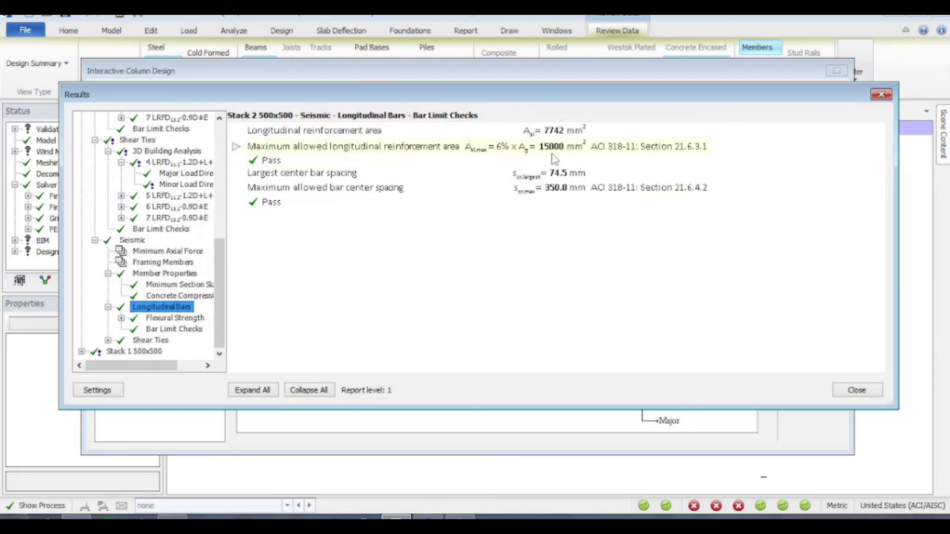
double_click(181, 319)
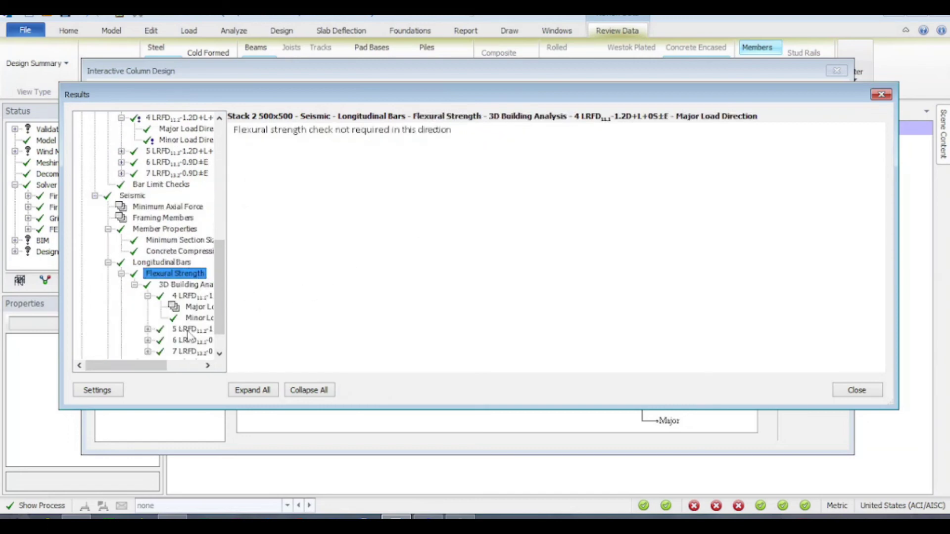
scroll(217, 290, "down", 1)
double_click(205, 296)
left_click(205, 318)
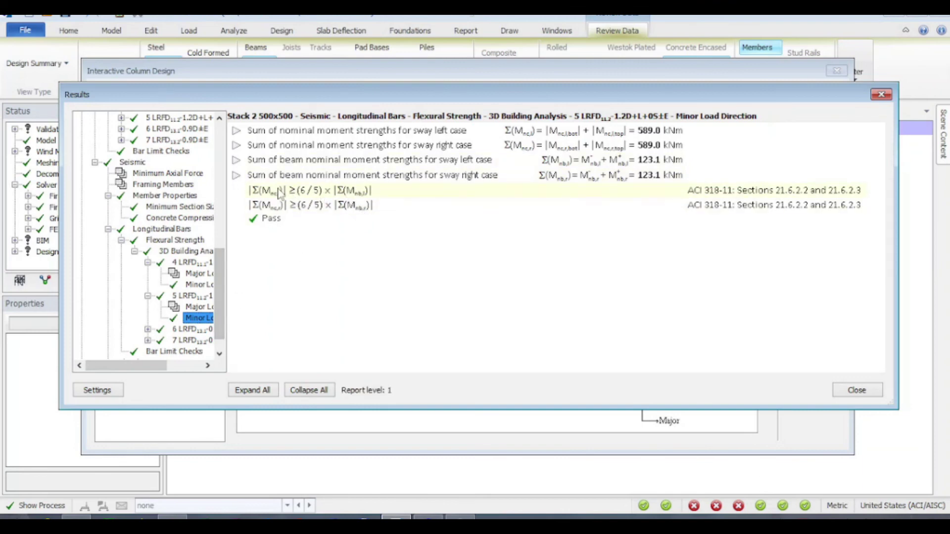
scroll(190, 335, "down", 1)
left_click(189, 328)
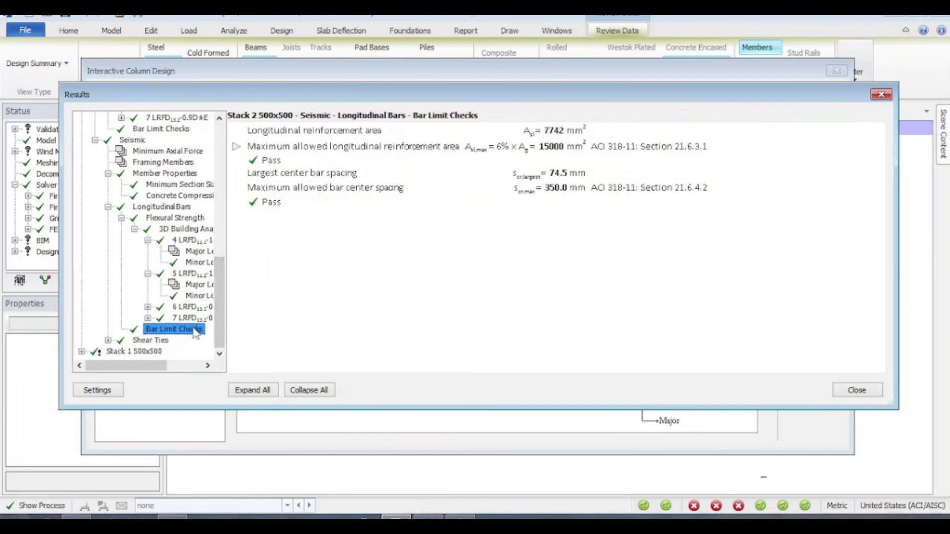
Examine stack 2's seismic shear tie bar limit checks, including the full formulas, limits and ACI 318-11 references.
left_click(165, 341)
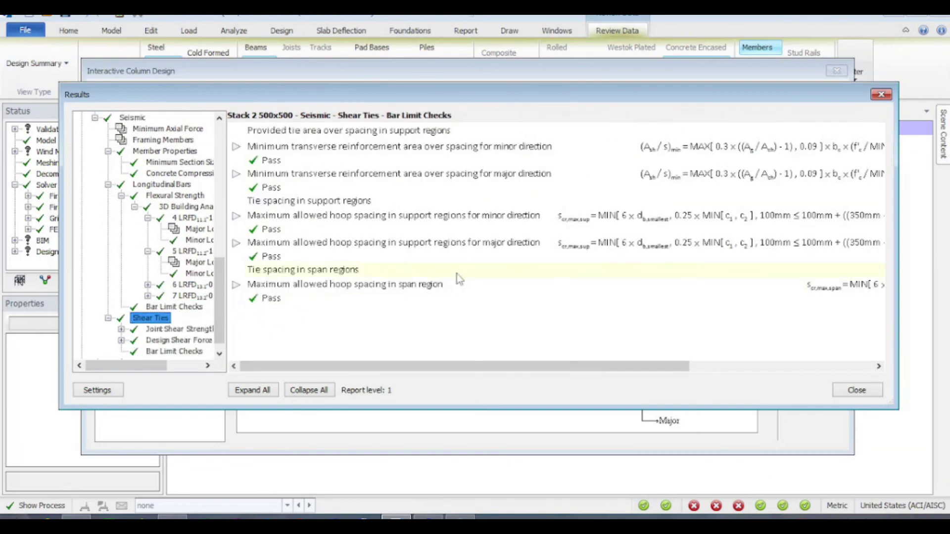
left_click_drag(504, 363, 649, 367)
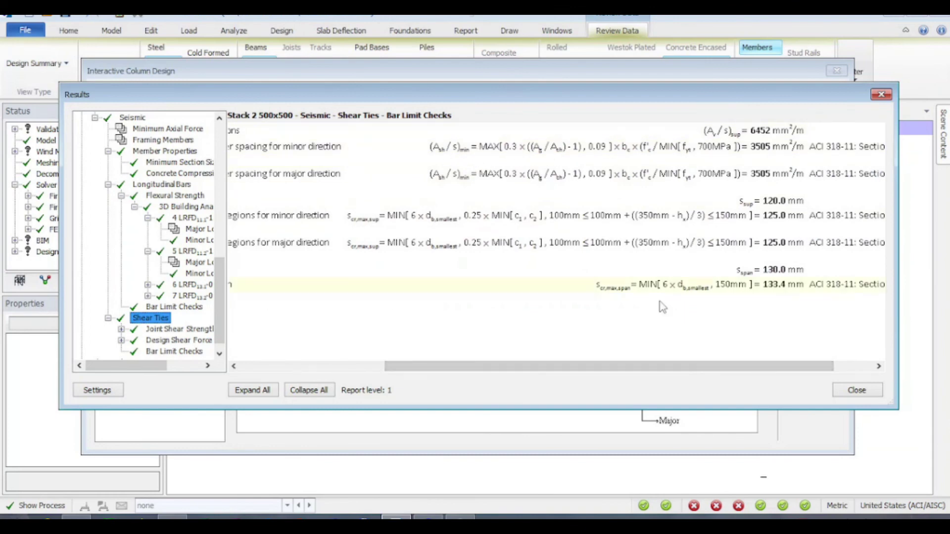
left_click_drag(652, 366, 701, 371)
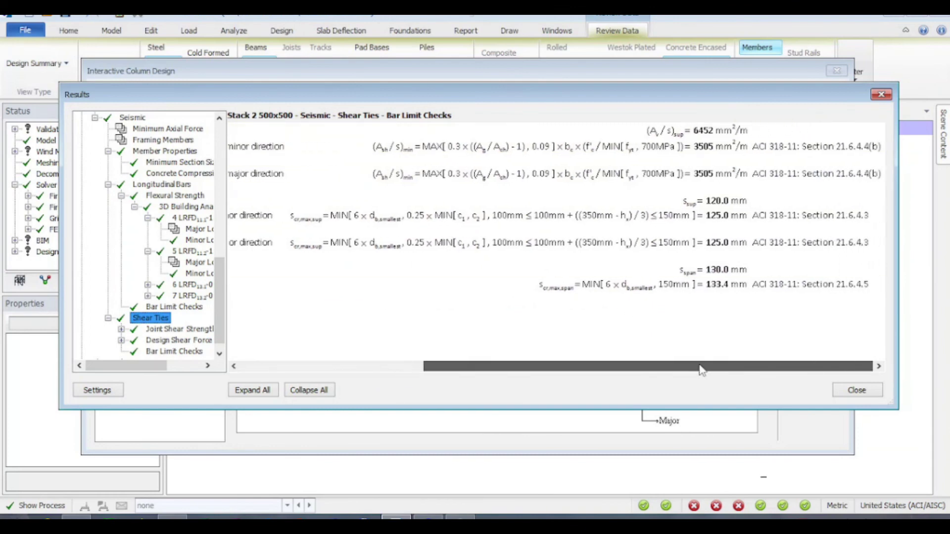
left_click_drag(699, 372, 500, 373)
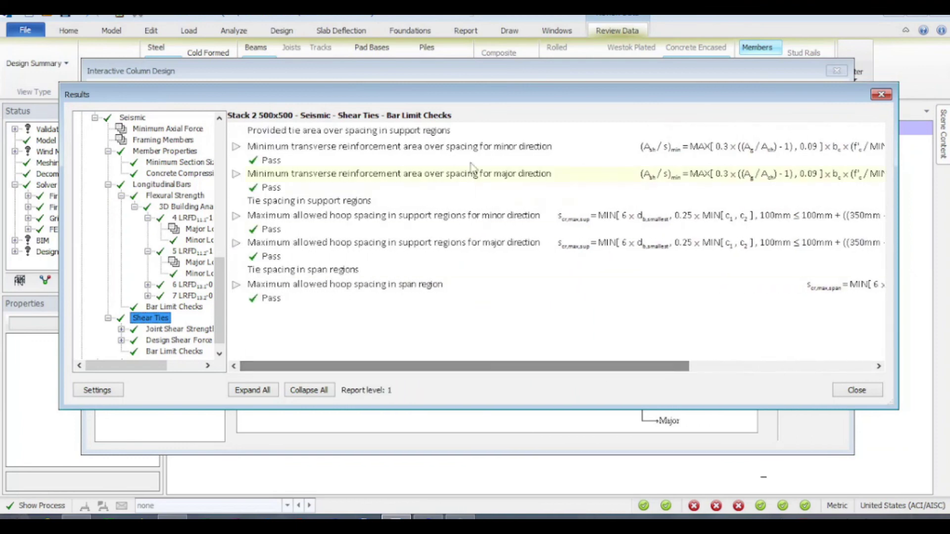
Review stack 2's seismic joint shear strength checks in the major and minor load directions.
left_click_drag(215, 312, 215, 317)
double_click(191, 318)
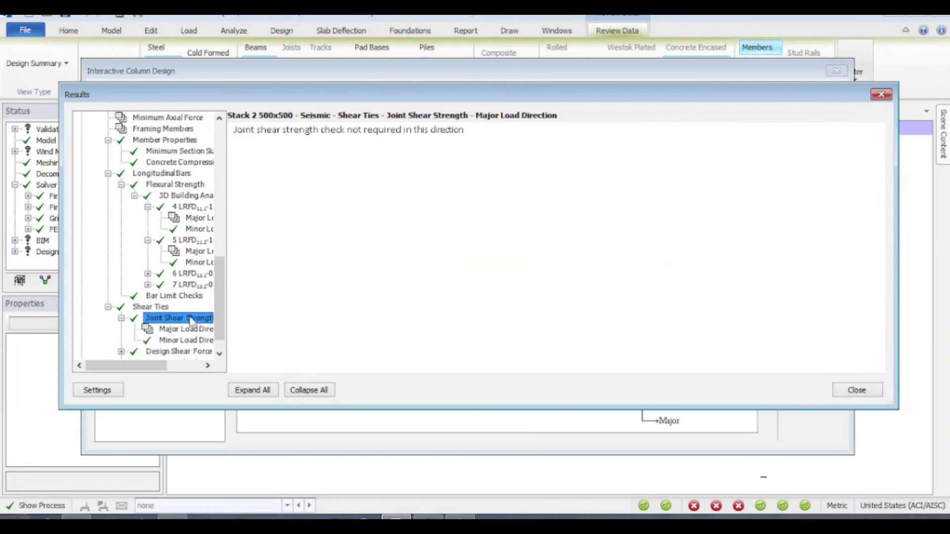
left_click(179, 341)
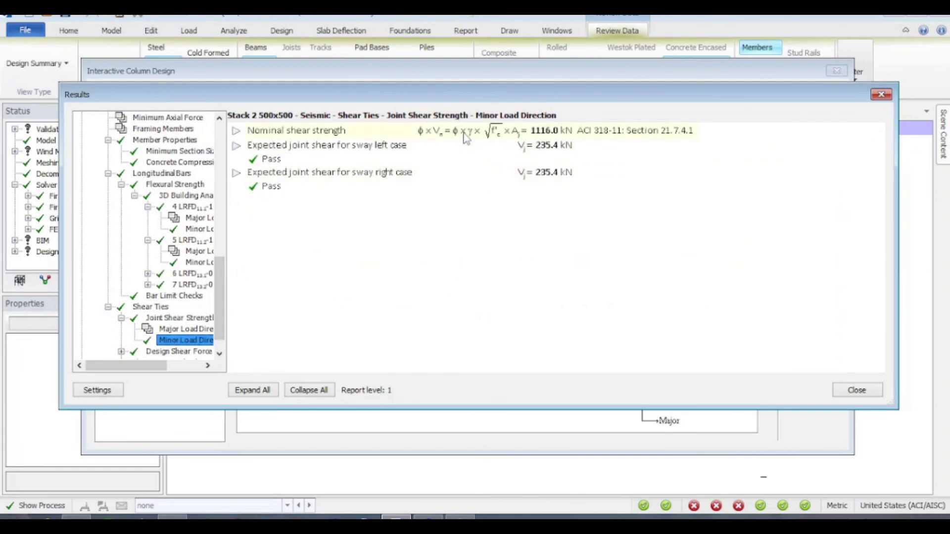
scroll(225, 329, "down", 1)
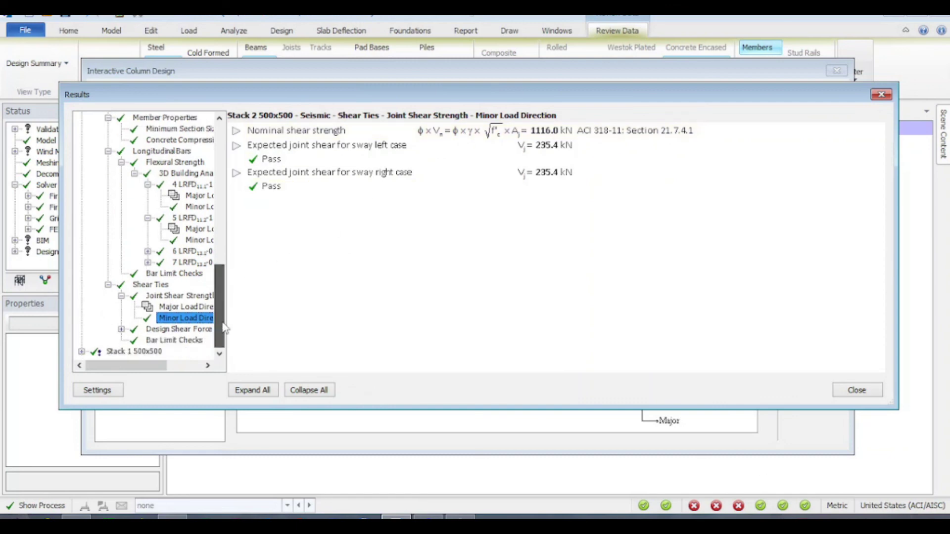
Check stack 2's seismic design shear force and tie bar limits, and browse stack 1's longitudinal bar and seismic checks.
double_click(188, 329)
scroll(220, 312, "down", 1)
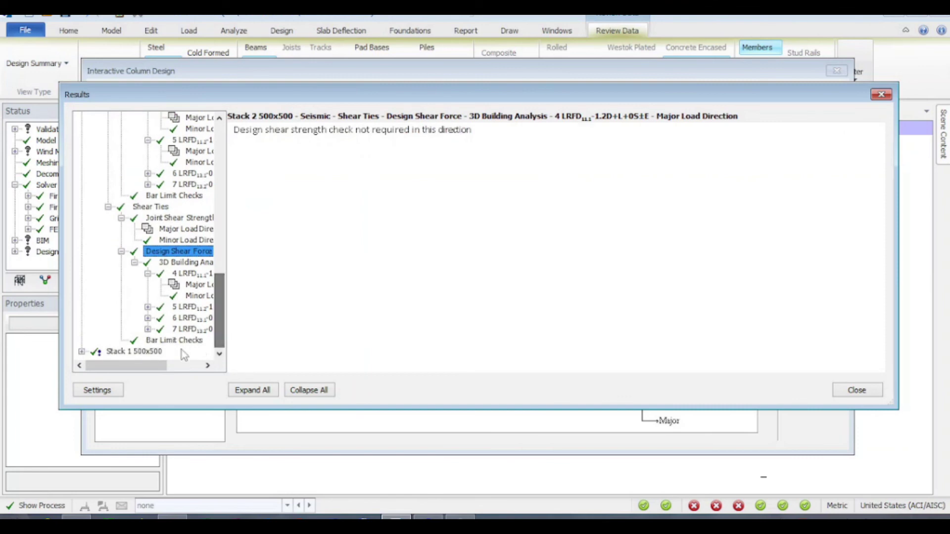
left_click(175, 341)
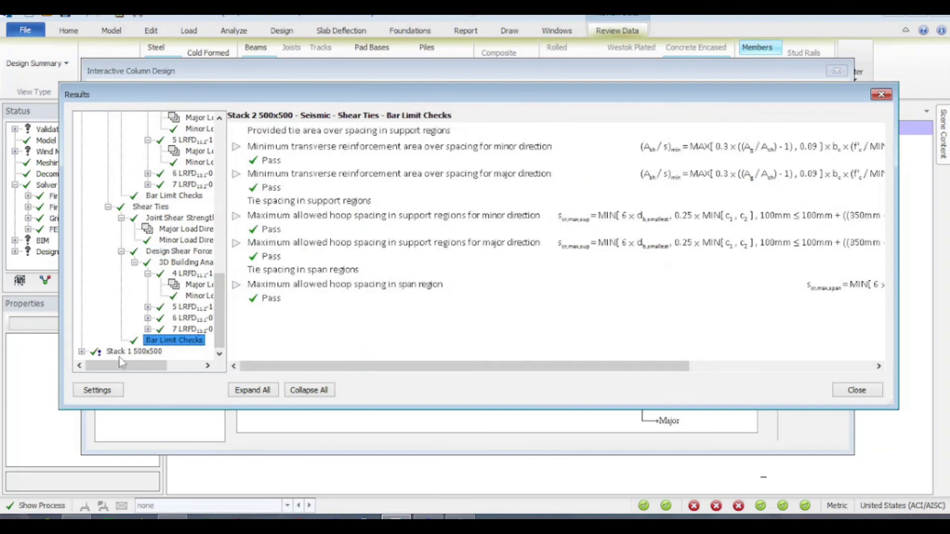
double_click(133, 352)
scroll(163, 307, "down", 8)
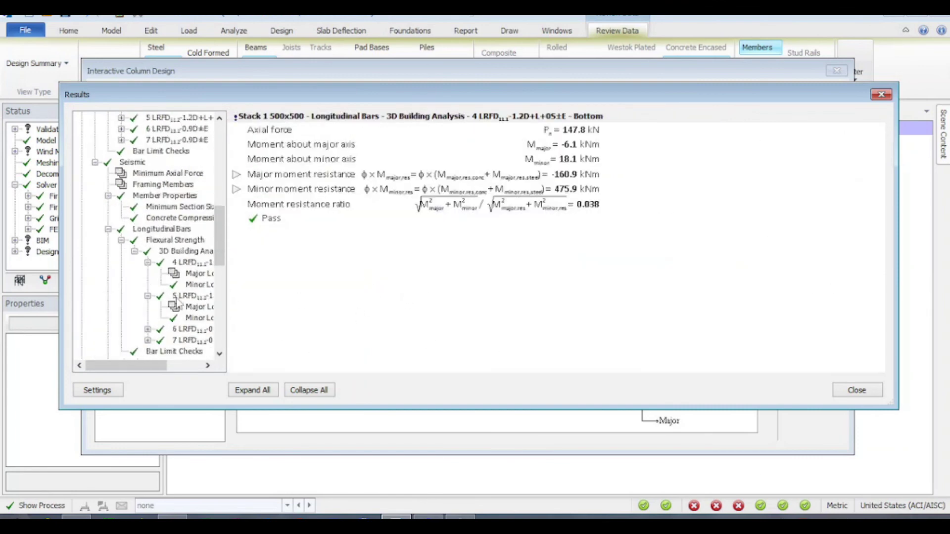
Close the detailed results, accept column C1's interactive design and close the design summary to return to the 3D structure.
left_click(849, 395)
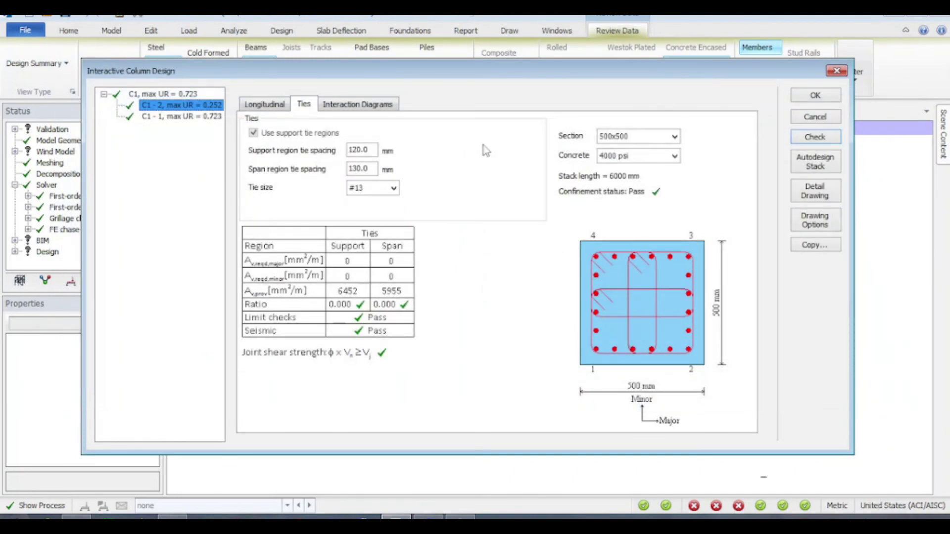
left_click(815, 95)
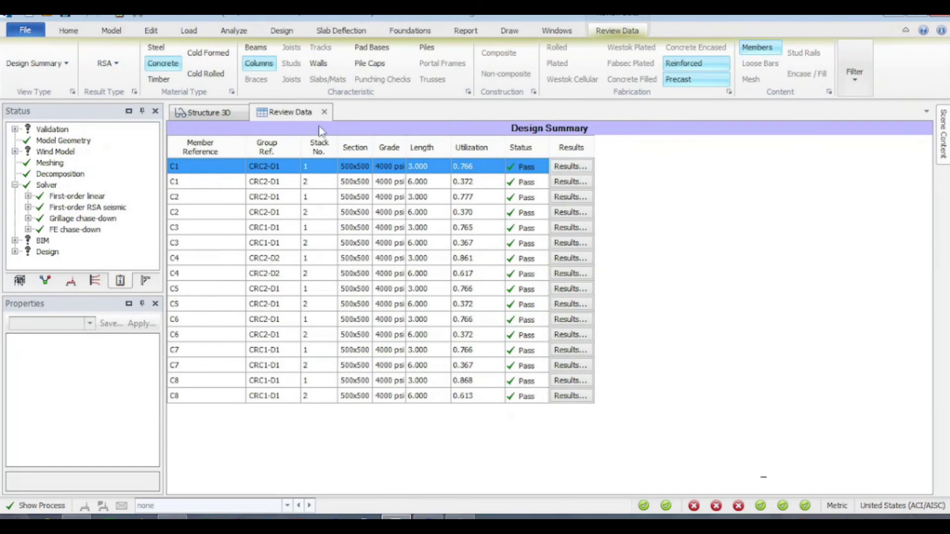
left_click(324, 111)
mouse_move(510, 250)
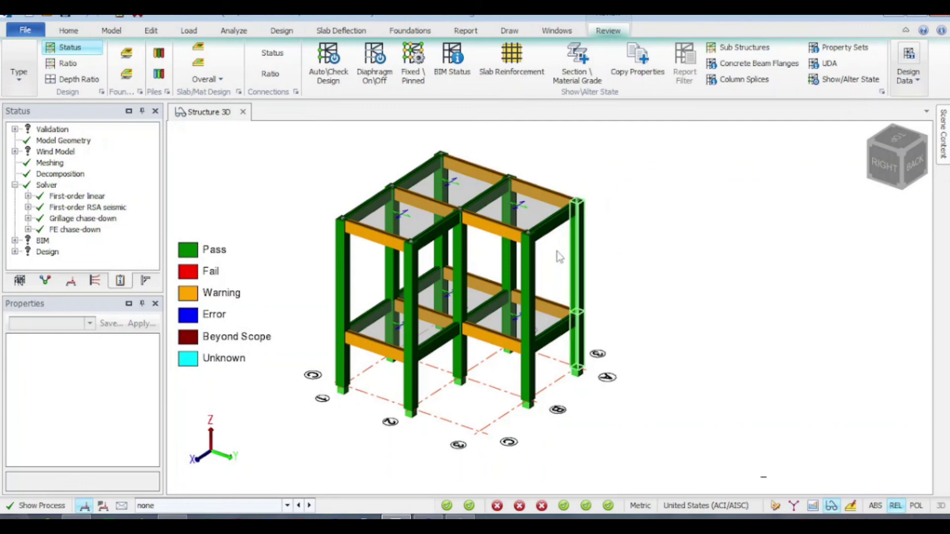
mouse_move(493, 316)
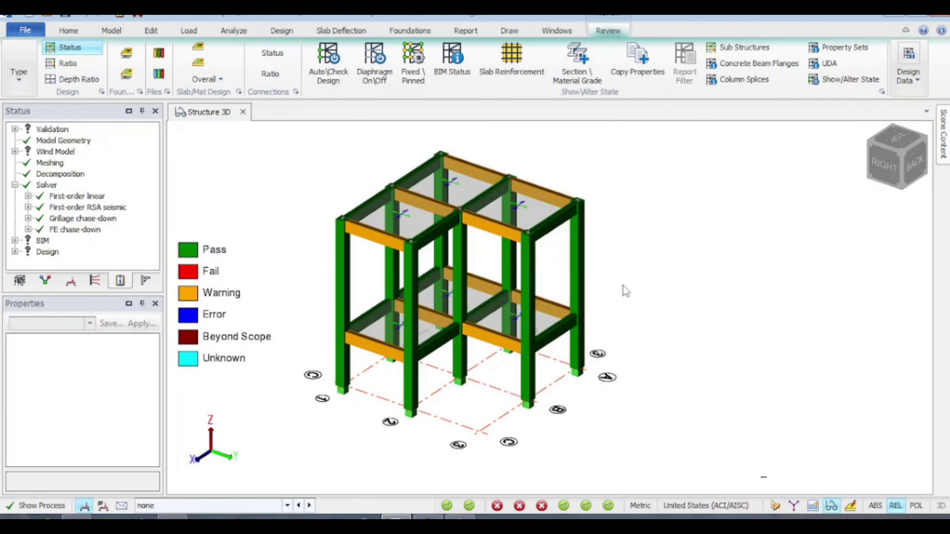
scroll(685, 291, "down", 3)
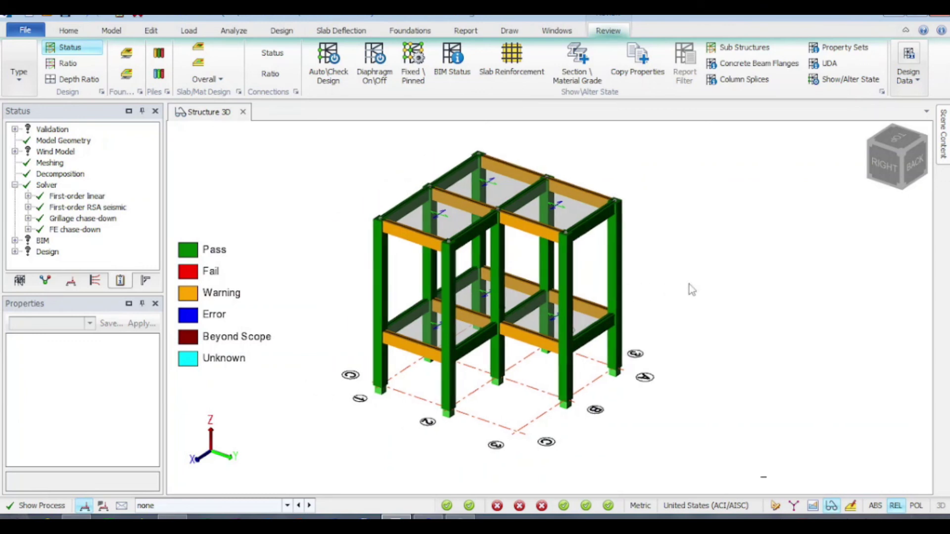
mouse_move(551, 277)
scroll(698, 271, "up", 3)
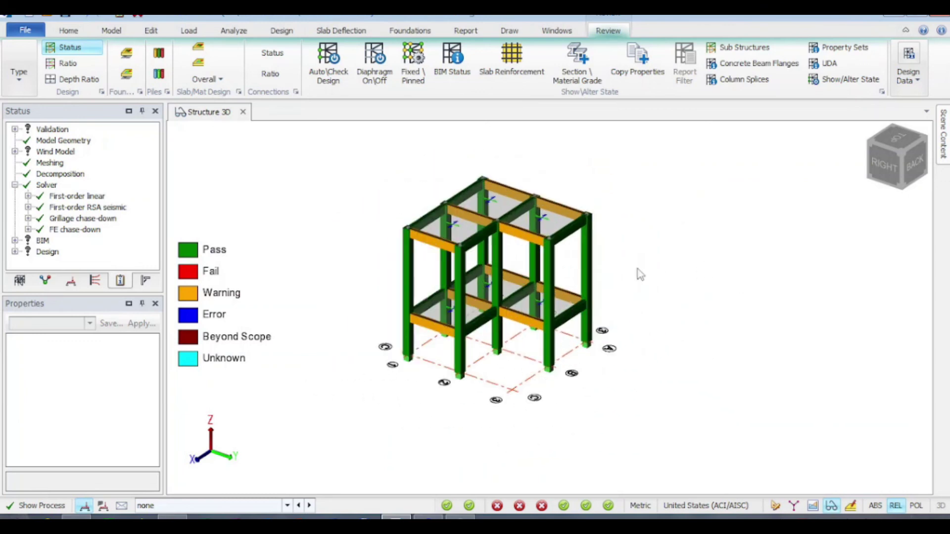
mouse_move(565, 230)
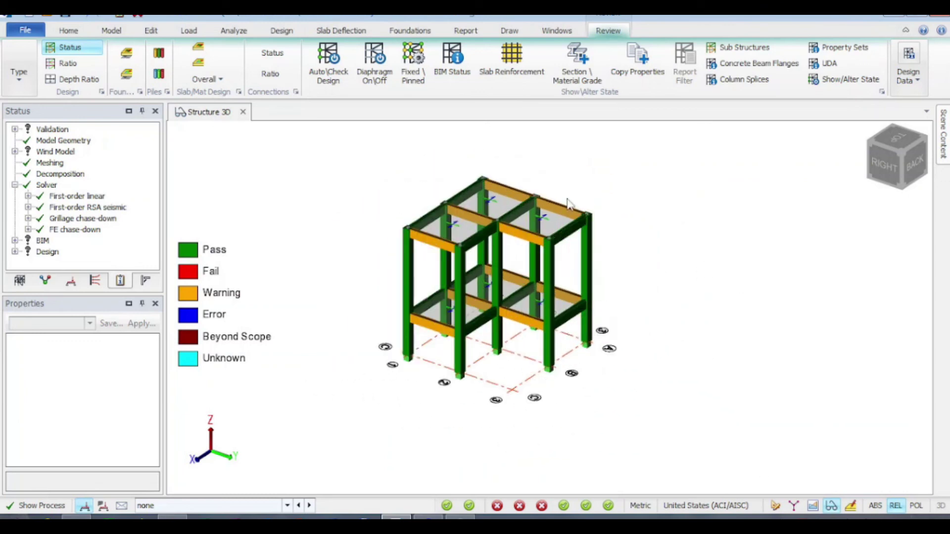